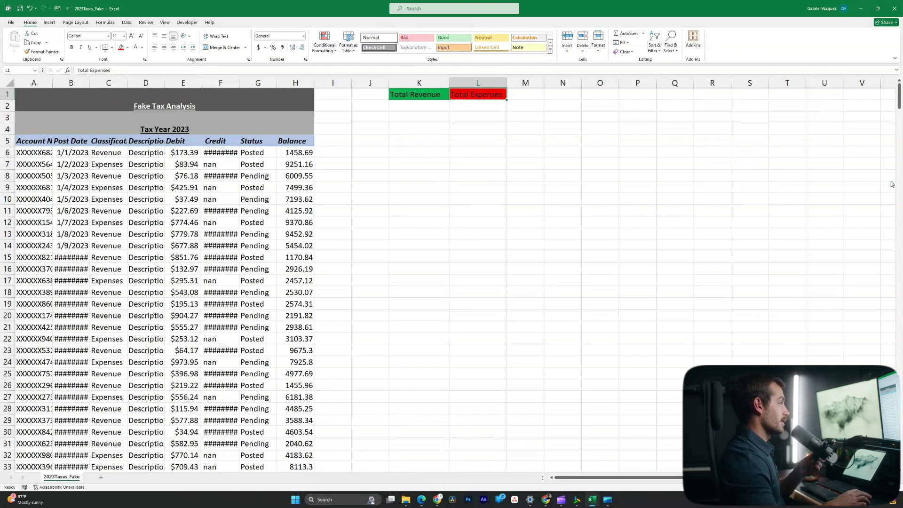
Apply Accounting number format to the Credit amounts in F6:F488
{"action": "left_click", "coordinate": [220, 152]}
{"action": "key", "text": "ctrl+shift+Down"}
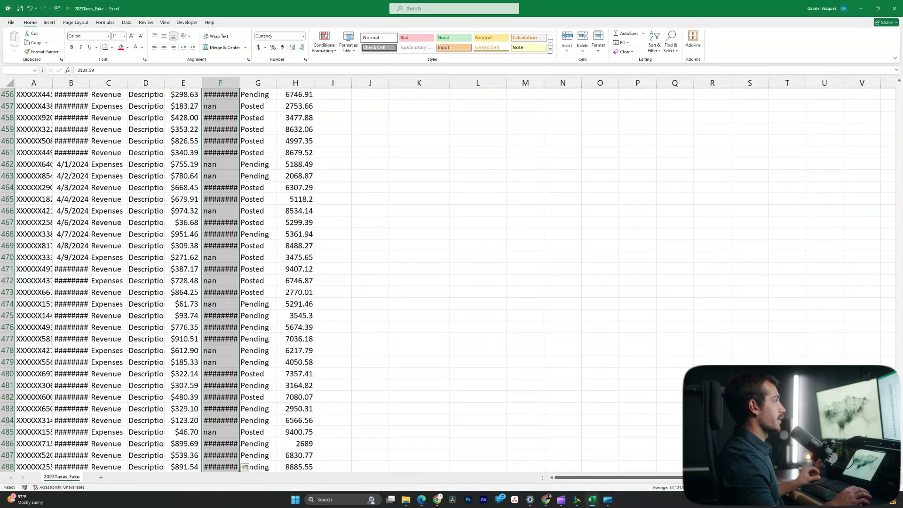
{"action": "key", "text": "alt+h"}
{"action": "key", "text": "a"}
{"action": "key", "text": "n"}
{"action": "key", "text": "Return"}
{"action": "key", "text": "ctrl+BackSpace"}
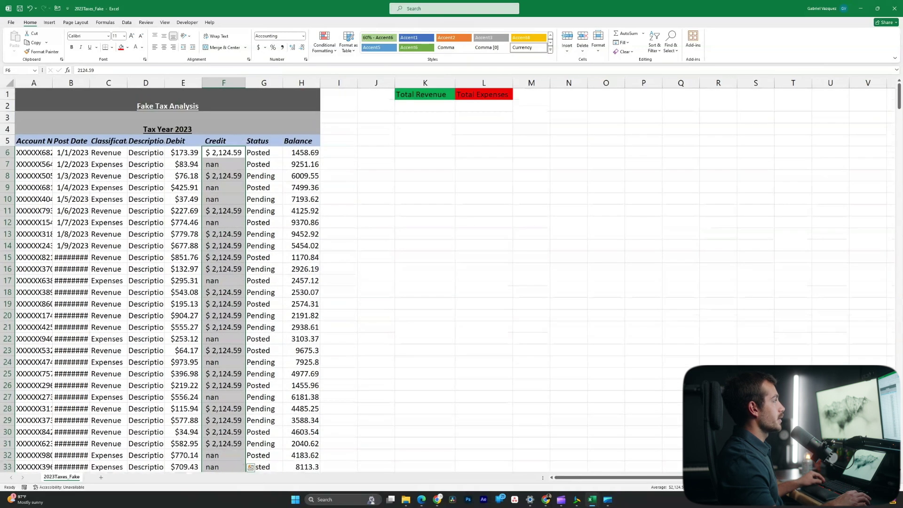
{"action": "left_click", "coordinate": [183, 152]}
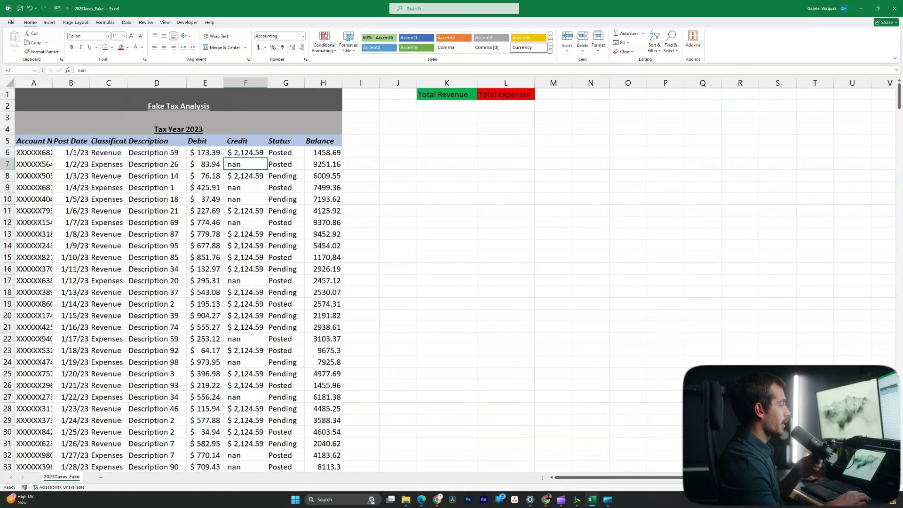
{"action": "scroll", "coordinate": [452, 279], "scroll_direction": "down", "scroll_amount": 1}
{"action": "scroll", "coordinate": [451, 279], "scroll_direction": "up", "scroll_amount": 1}
Enter =SUM(F6:F488) in K2 under Total Revenue, giving $541,770.45
{"action": "left_click", "coordinate": [245, 152]}
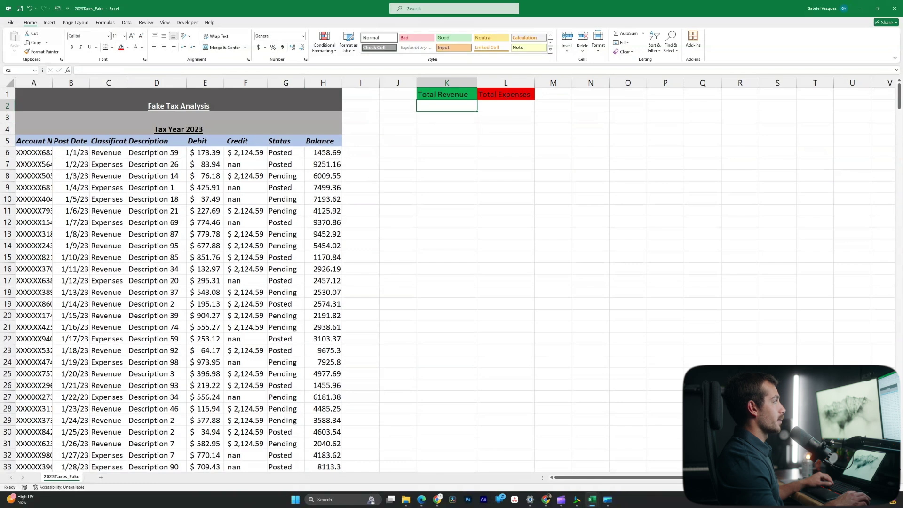
{"action": "left_click", "coordinate": [446, 106]}
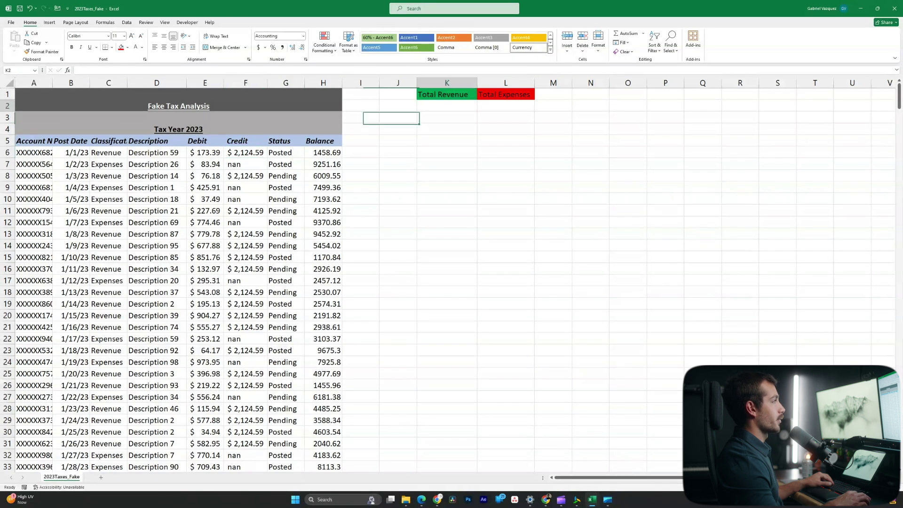
{"action": "left_click", "coordinate": [505, 105]}
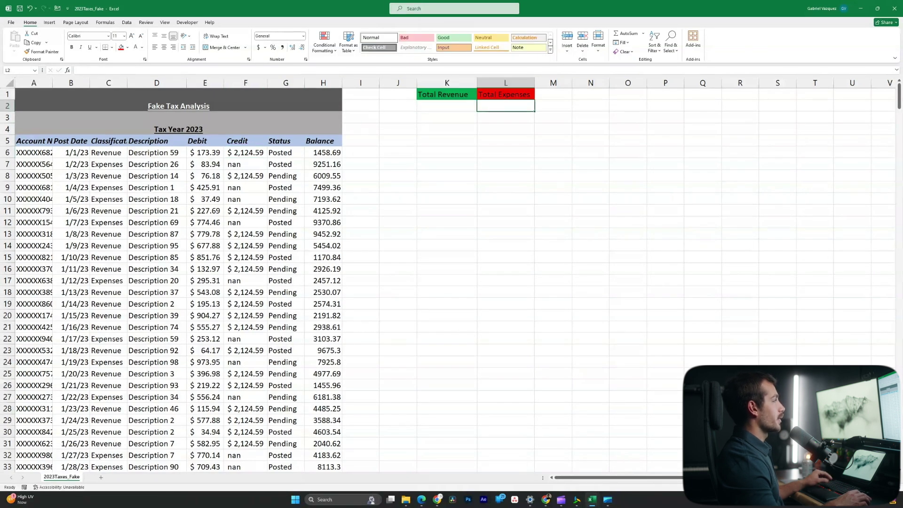
{"action": "left_click", "coordinate": [447, 106]}
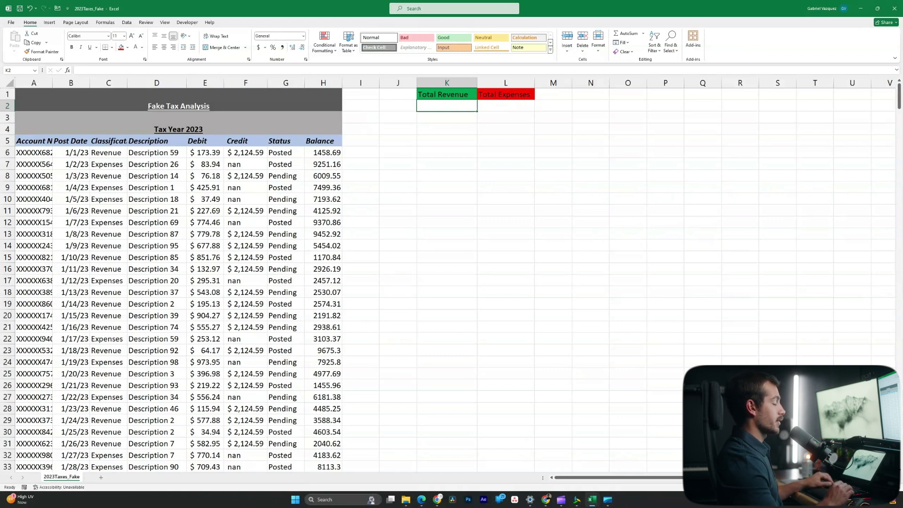
{"action": "type", "text": "="}
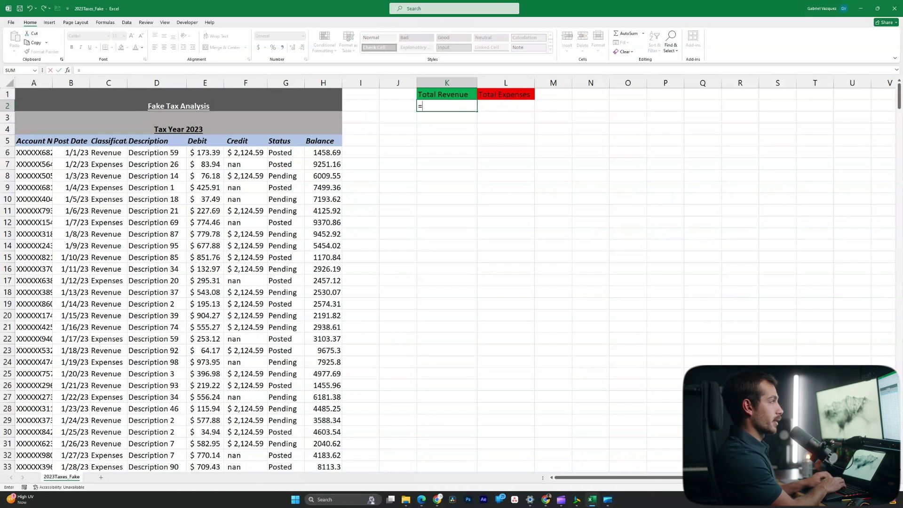
{"action": "type", "text": "sum"}
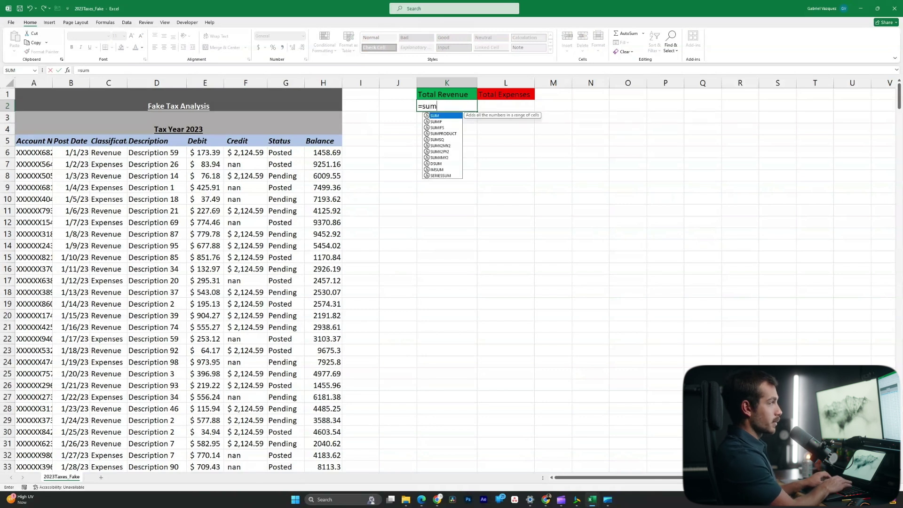
{"action": "type", "text": "("}
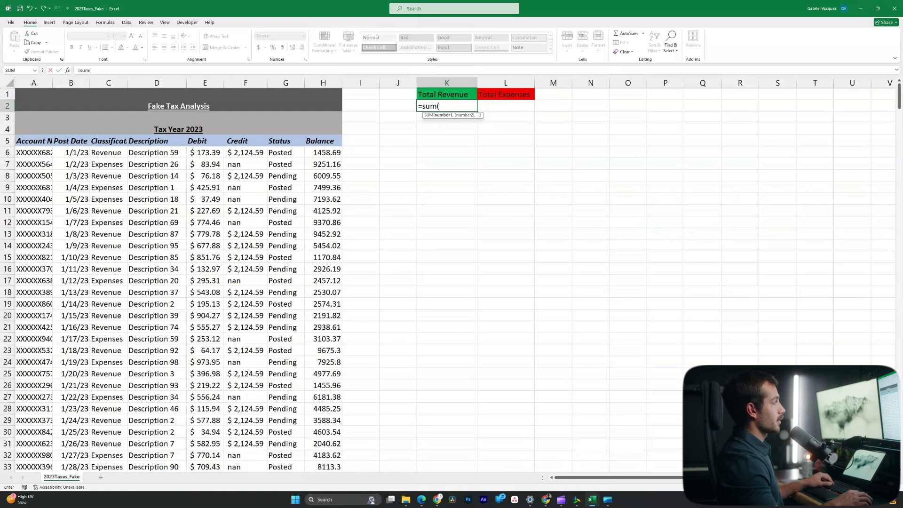
{"action": "left_click_drag", "start_coordinate": [246, 152], "coordinate": [245, 432]}
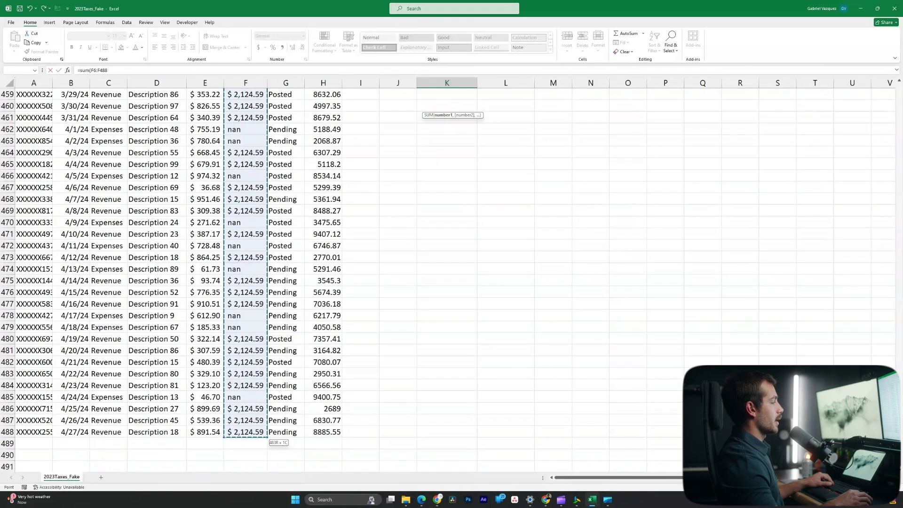
{"action": "key", "text": "Return"}
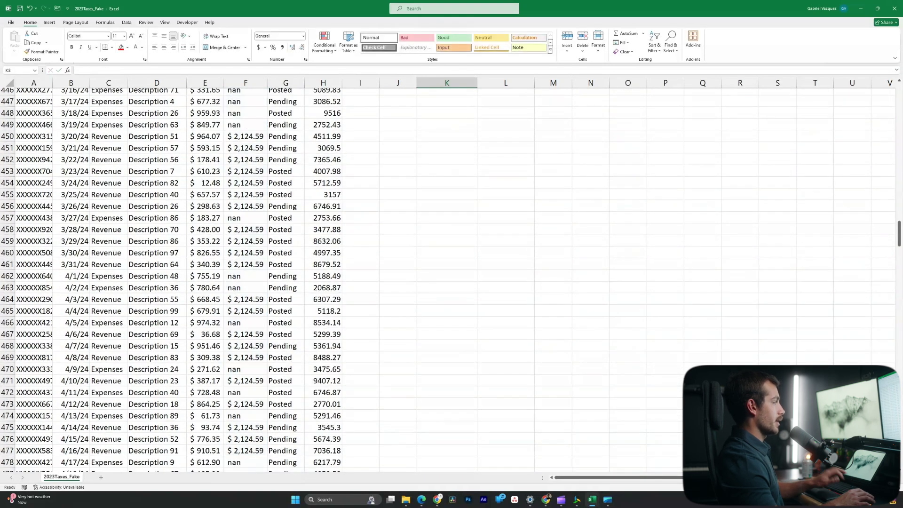
{"action": "scroll", "coordinate": [446, 118], "scroll_direction": "up", "scroll_amount": 20}
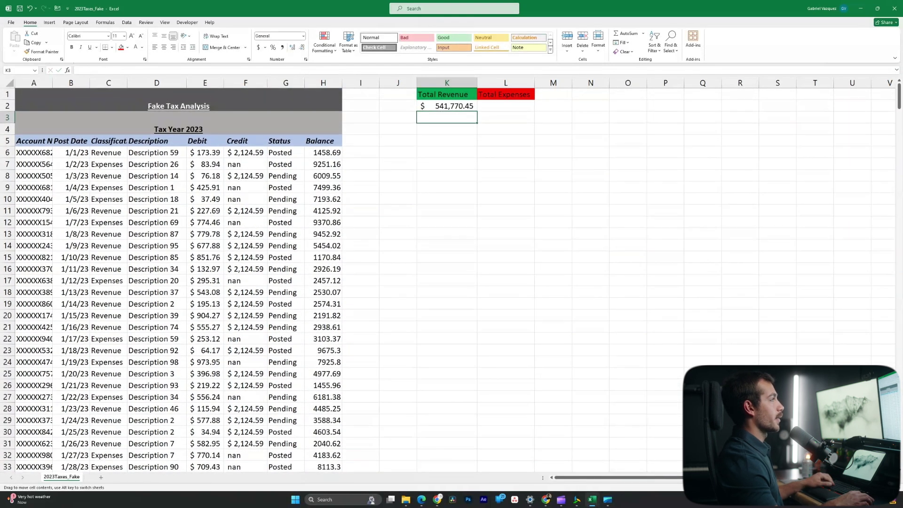
Enter =SUM(E6:E488) in L2 under Total Expenses, fixing the mistyped parenthesis, giving $234,764.85
{"action": "left_click", "coordinate": [447, 106]}
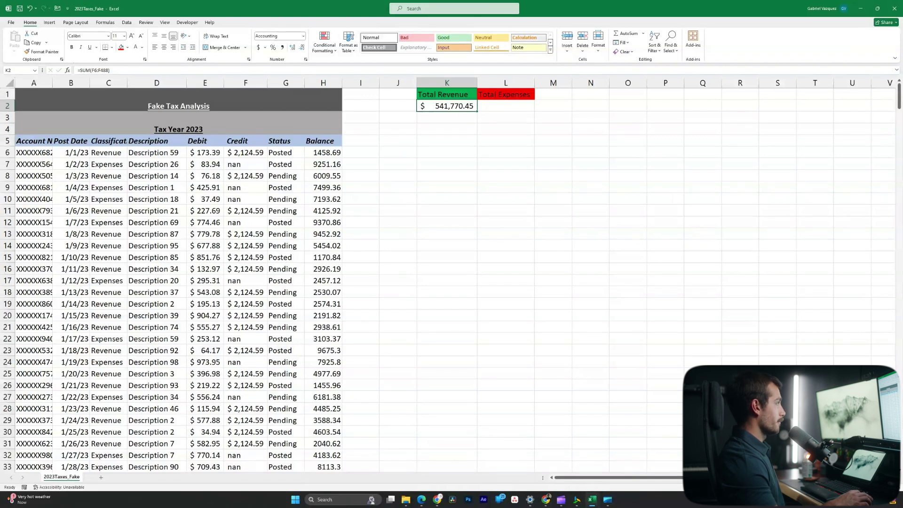
{"action": "left_click", "coordinate": [205, 152]}
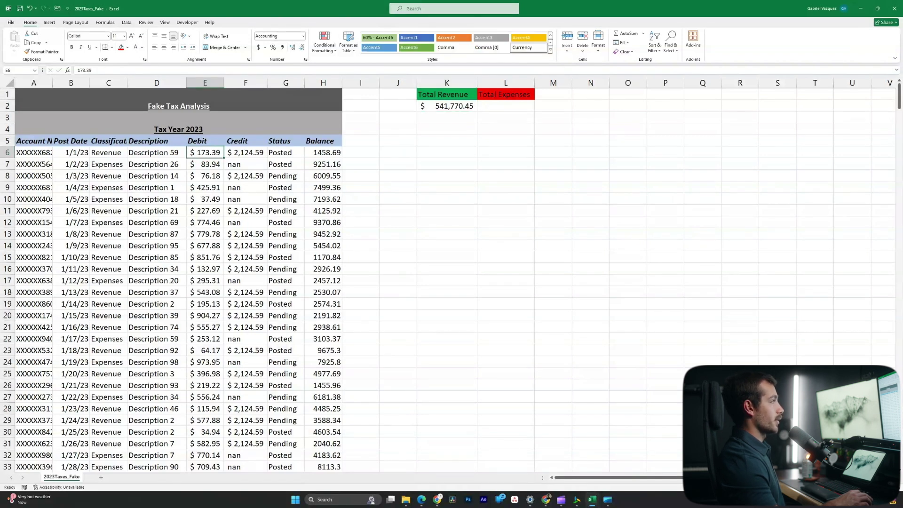
{"action": "left_click", "coordinate": [506, 106]}
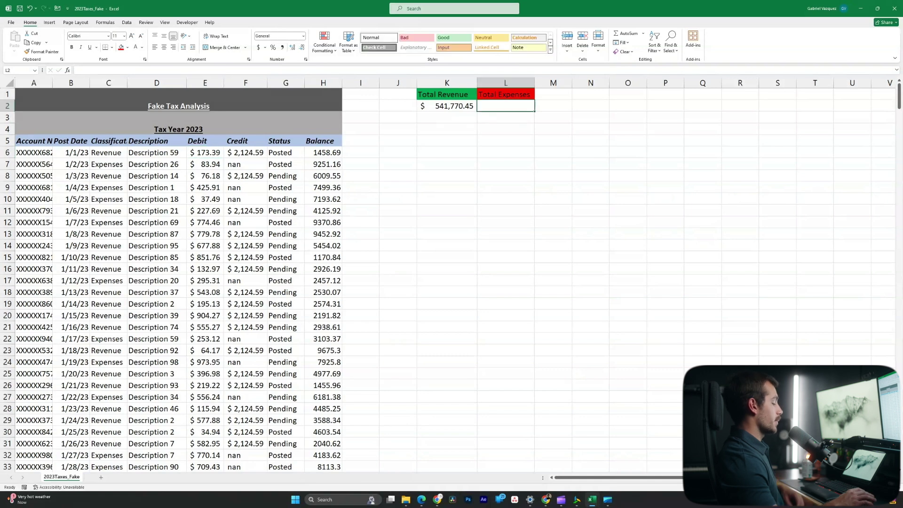
{"action": "type", "text": "=(sum"}
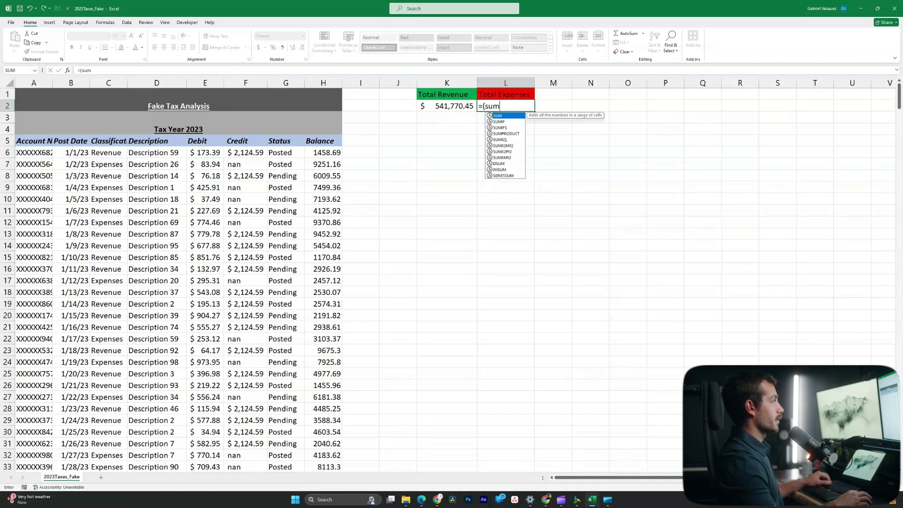
{"action": "key", "text": "Return"}
{"action": "key", "text": "Return"}
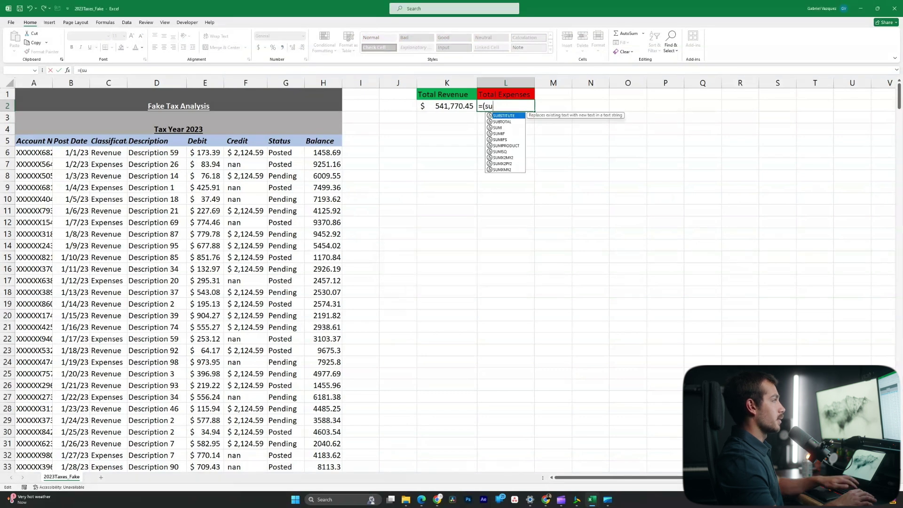
{"action": "key", "text": "BackSpace"}
{"action": "key", "text": "BackSpace"}
{"action": "key", "text": "BackSpace"}
{"action": "key", "text": "BackSpace"}
{"action": "type", "text": "sum("}
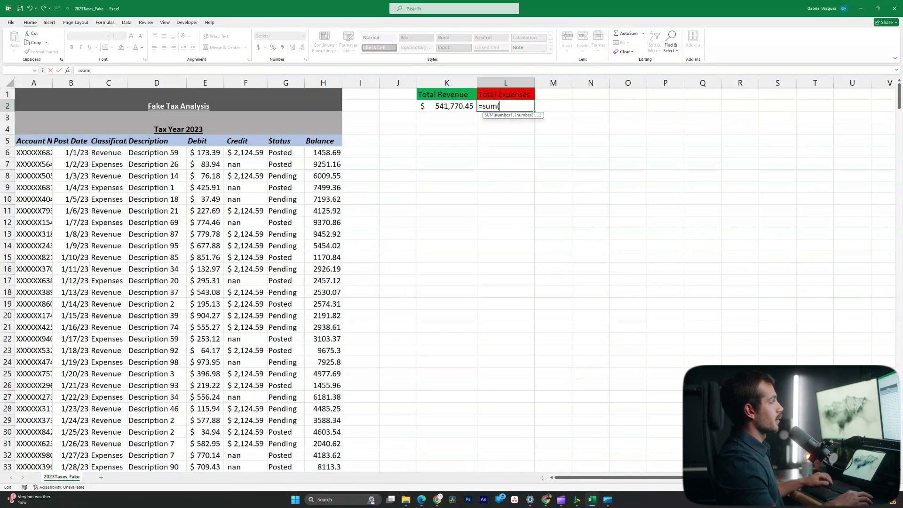
{"action": "left_click_drag", "start_coordinate": [205, 152], "coordinate": [221, 453]}
{"action": "key", "text": "Return"}
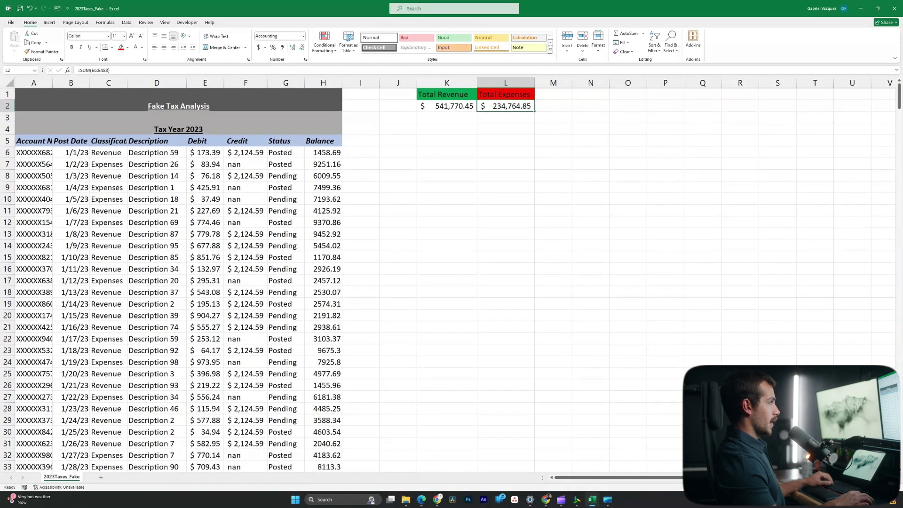
{"action": "left_click", "coordinate": [500, 101]}
Widen column M and add the heading Gross Profit in M1
{"action": "left_click_drag", "start_coordinate": [572, 83], "coordinate": [618, 83]}
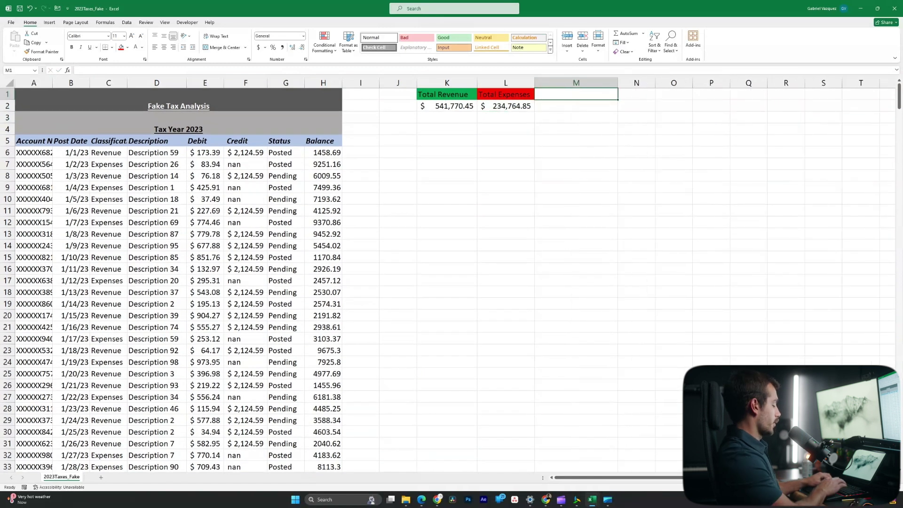
{"action": "type", "text": "Gross Profit"}
{"action": "key", "text": "Return"}
{"action": "left_click", "coordinate": [576, 94]}
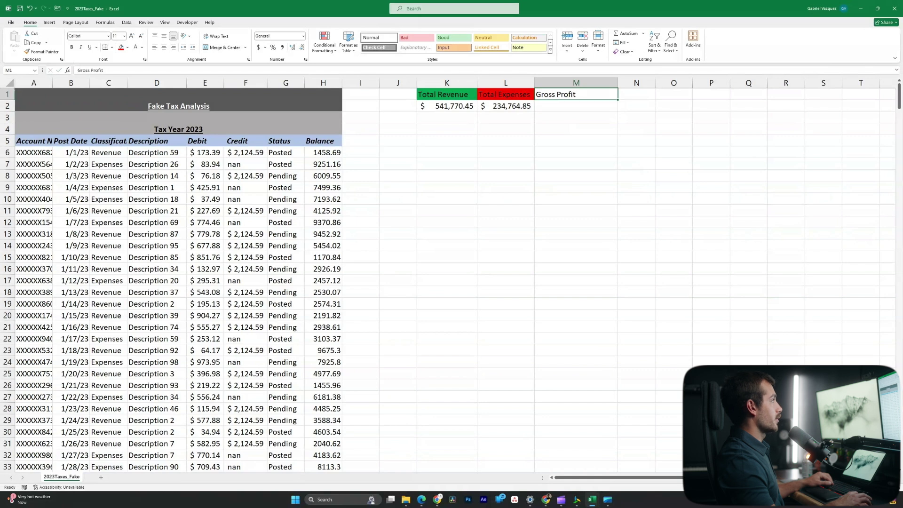
Enter =K2-L2 in M2 so Gross Profit shows $307,005.60
{"action": "key", "text": "Return"}
{"action": "type", "text": "="}
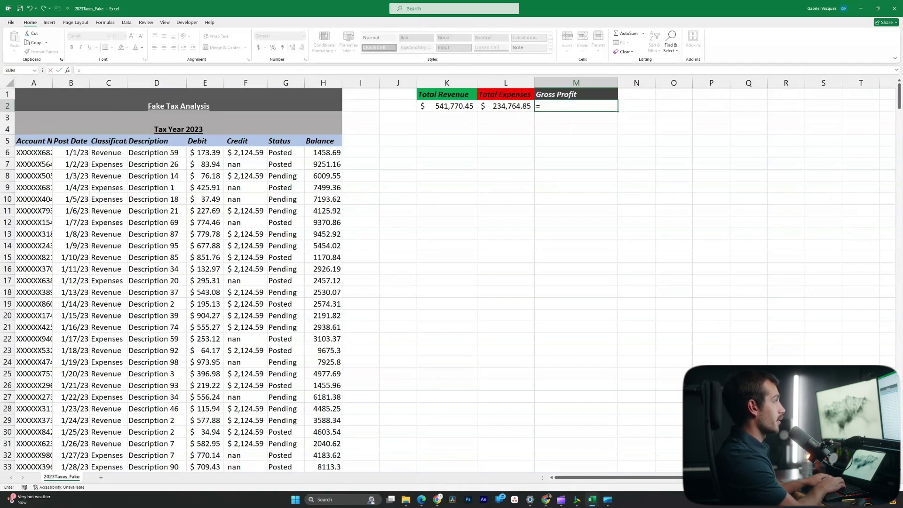
{"action": "type", "text": "k2"}
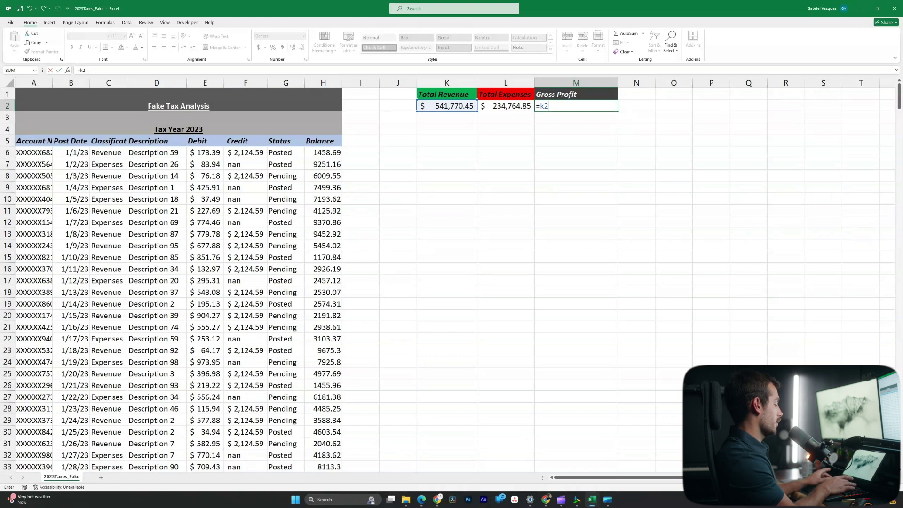
{"action": "type", "text": "-l2"}
{"action": "key", "text": "ctrl+Return"}
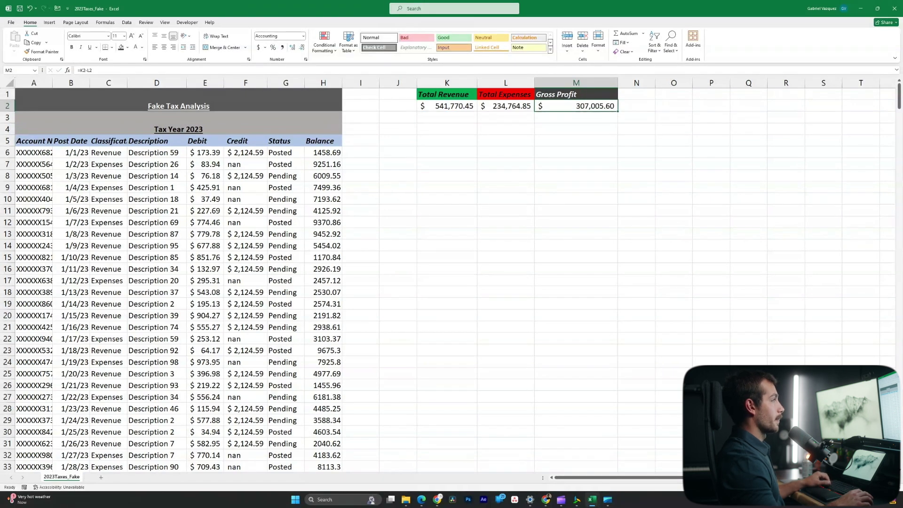
{"action": "left_click", "coordinate": [506, 234]}
{"action": "left_click", "coordinate": [637, 94]}
Widen column N and add the heading Average Purchase Value in N1
{"action": "left_click_drag", "start_coordinate": [655, 82], "coordinate": [702, 83]}
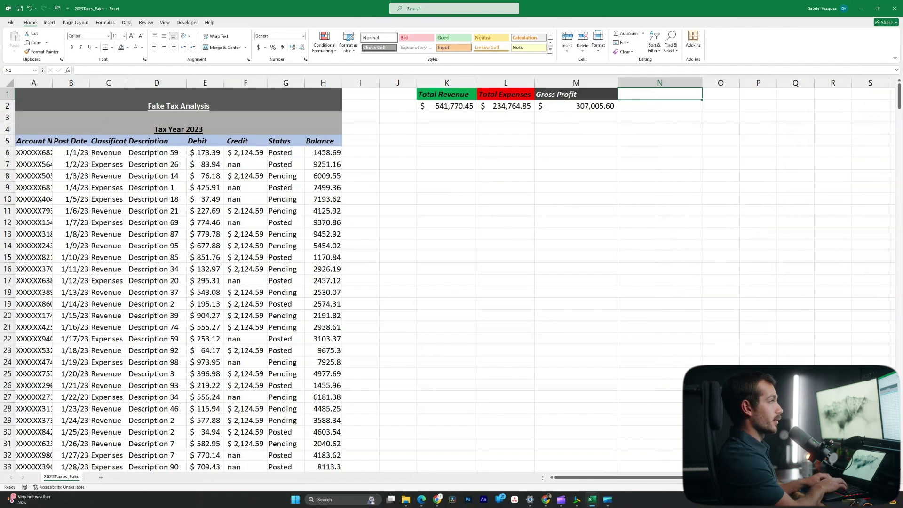
{"action": "type", "text": "Average Purchase Value"}
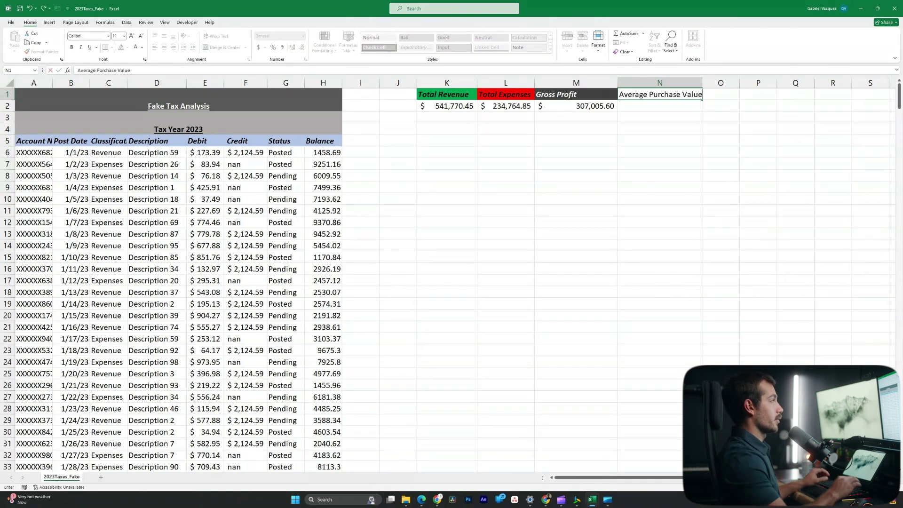
{"action": "left_click", "coordinate": [665, 152]}
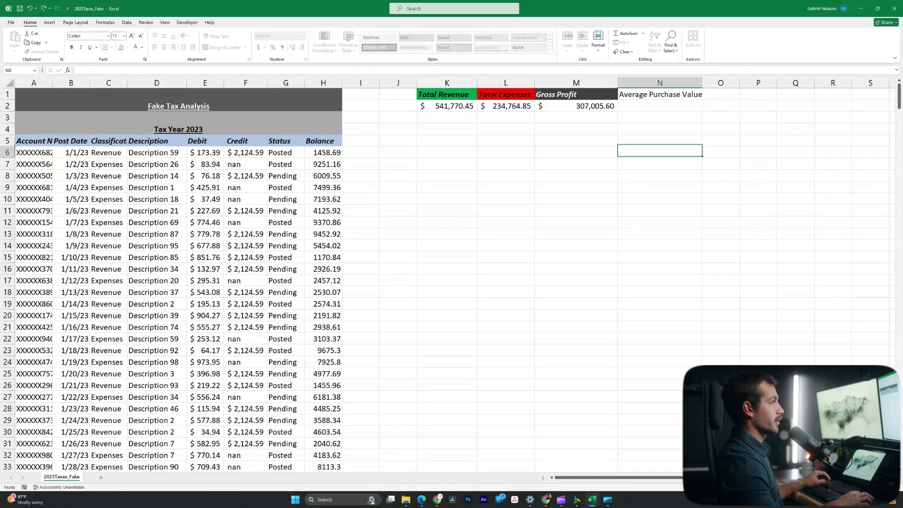
{"action": "left_click_drag", "start_coordinate": [702, 83], "coordinate": [714, 83]}
{"action": "left_click", "coordinate": [665, 105]}
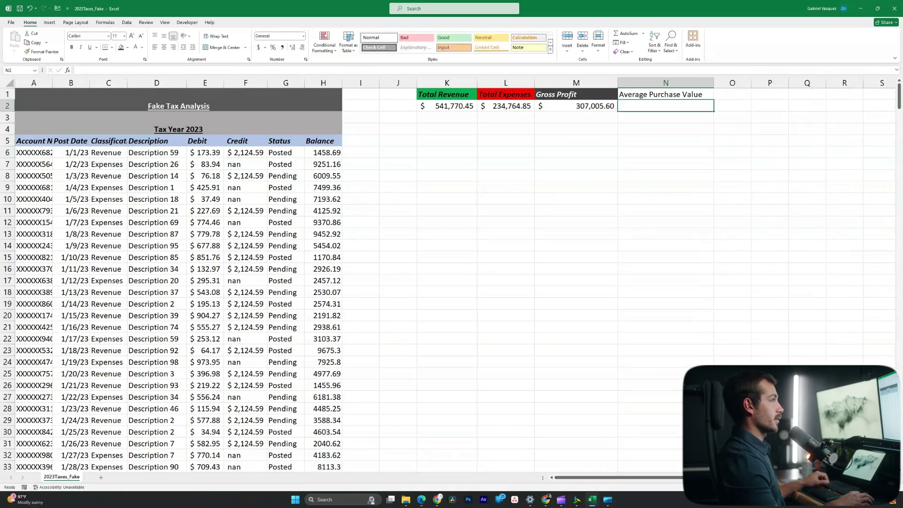
{"action": "left_click", "coordinate": [665, 94]}
Enter =AVERAGE(F6:F488) in N2, returning $2,124.59
{"action": "left_click", "coordinate": [665, 106]}
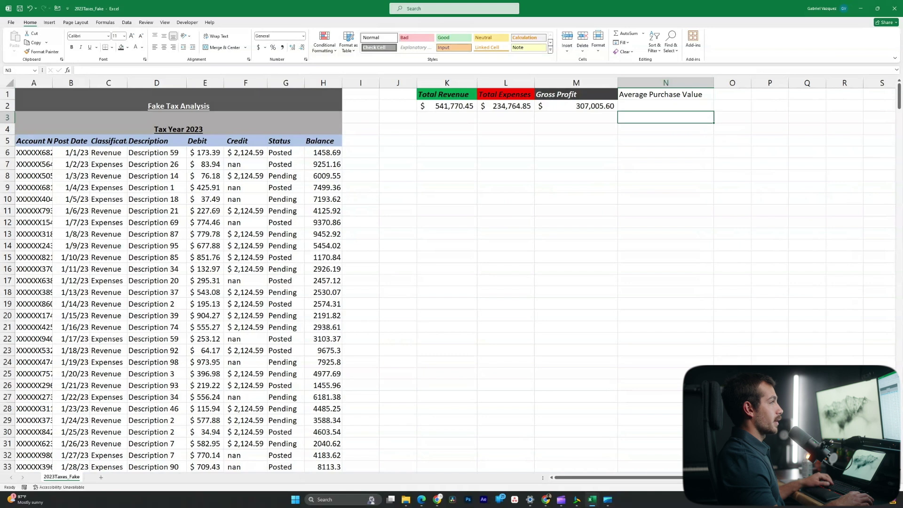
{"action": "type", "text": "=average("}
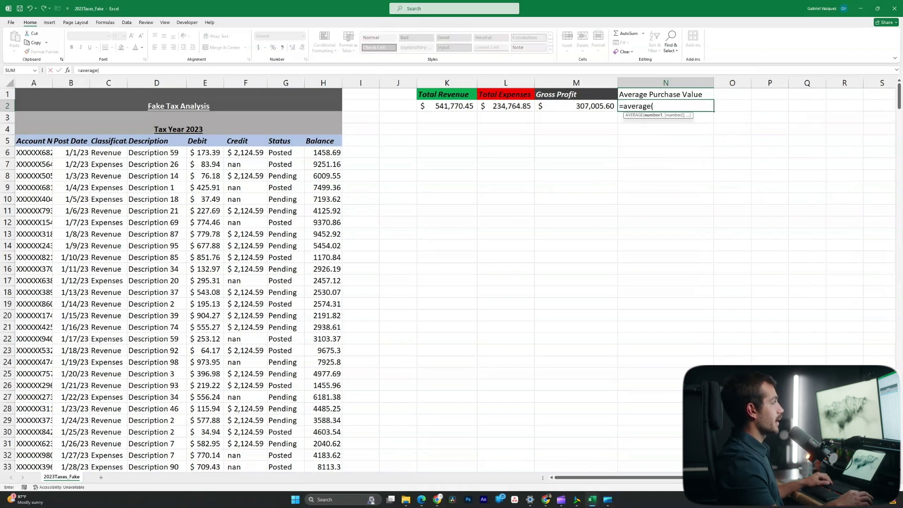
{"action": "left_click_drag", "start_coordinate": [246, 152], "coordinate": [261, 435]}
{"action": "key", "text": "ctrl+Return"}
{"action": "scroll", "coordinate": [329, 278], "scroll_direction": "down", "scroll_amount": 4}
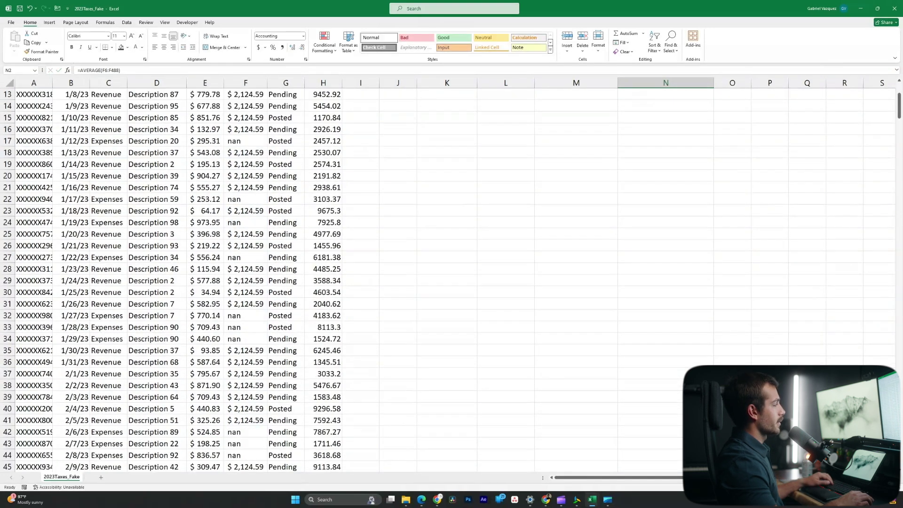
{"action": "scroll", "coordinate": [329, 277], "scroll_direction": "down", "scroll_amount": 3}
{"action": "left_click", "coordinate": [246, 304]}
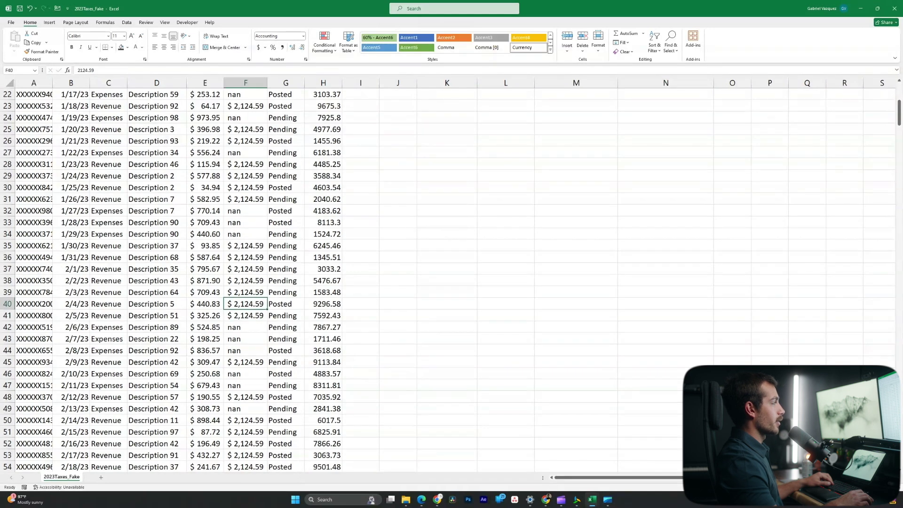
{"action": "scroll", "coordinate": [246, 303], "scroll_direction": "up", "scroll_amount": 7}
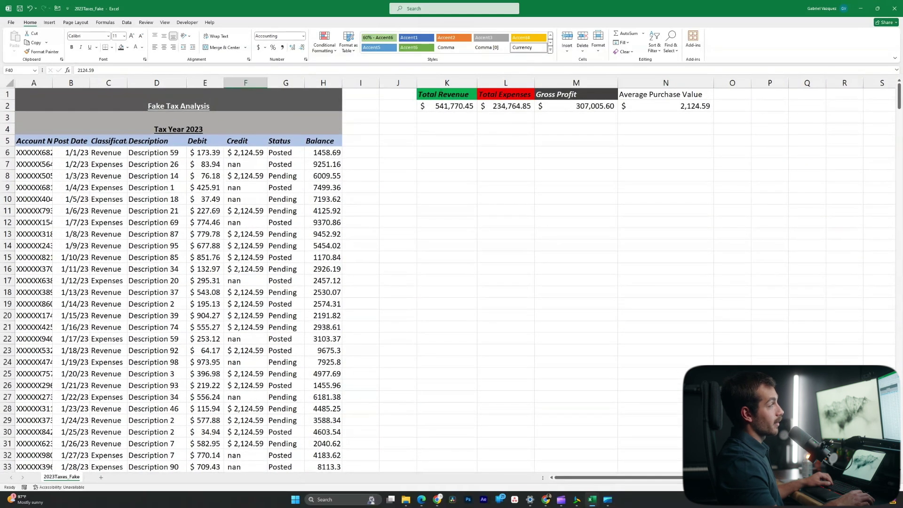
{"action": "left_click", "coordinate": [665, 106]}
Make the Average Purchase Value heading bold and italic
{"action": "left_click", "coordinate": [665, 94]}
{"action": "key", "text": "ctrl+b"}
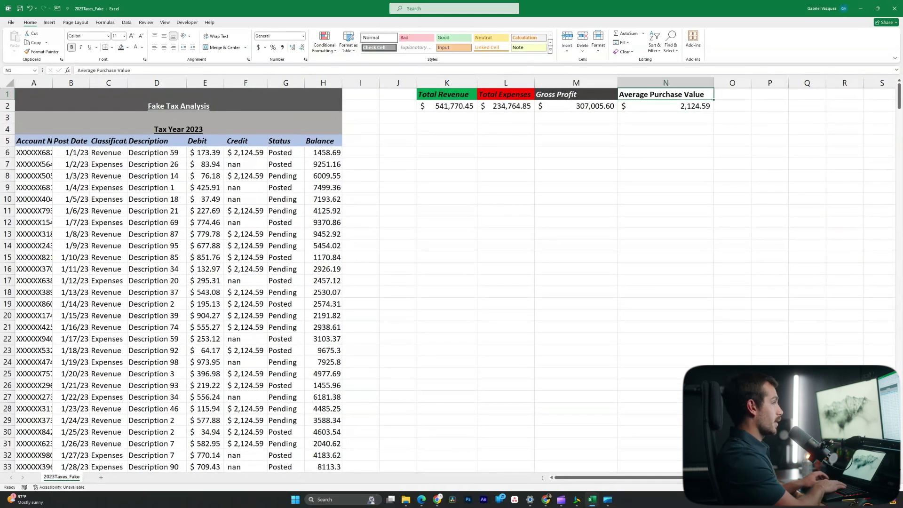
{"action": "key", "text": "ctrl+i"}
{"action": "left_click", "coordinate": [665, 106]}
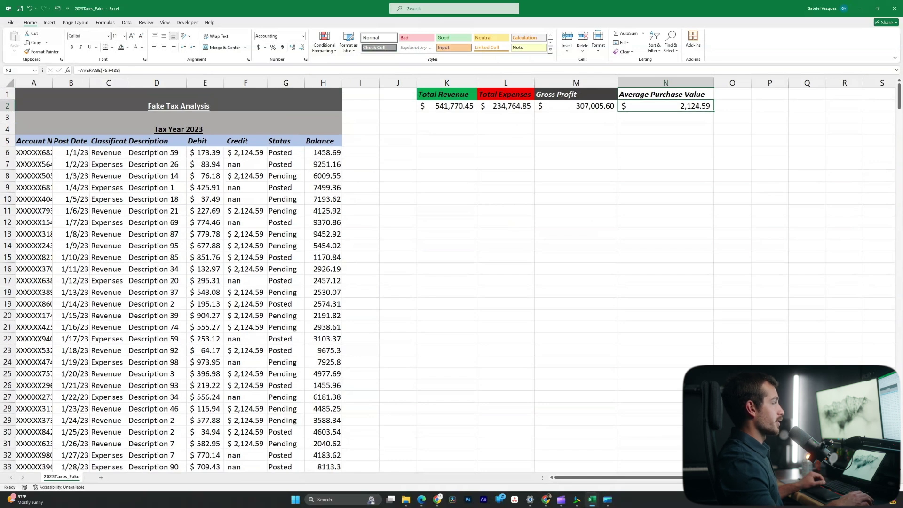
{"action": "left_click", "coordinate": [733, 94]}
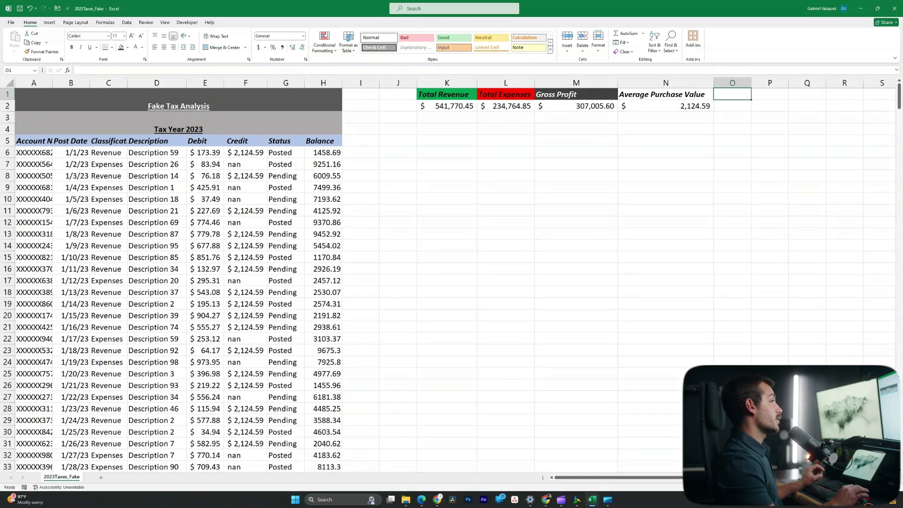
Add Min Expense and Max Expense headings in O1:P1 and widen column O
{"action": "type", "text": "MIN"}
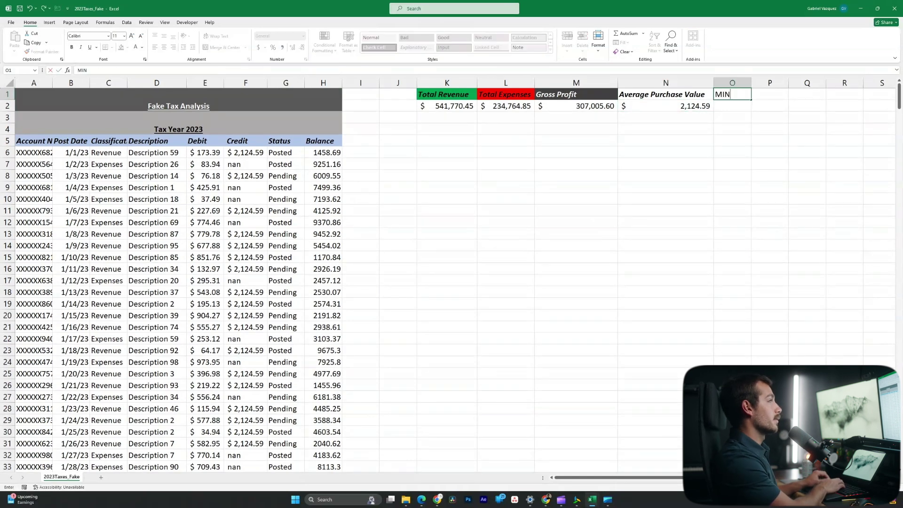
{"action": "key", "text": "Tab"}
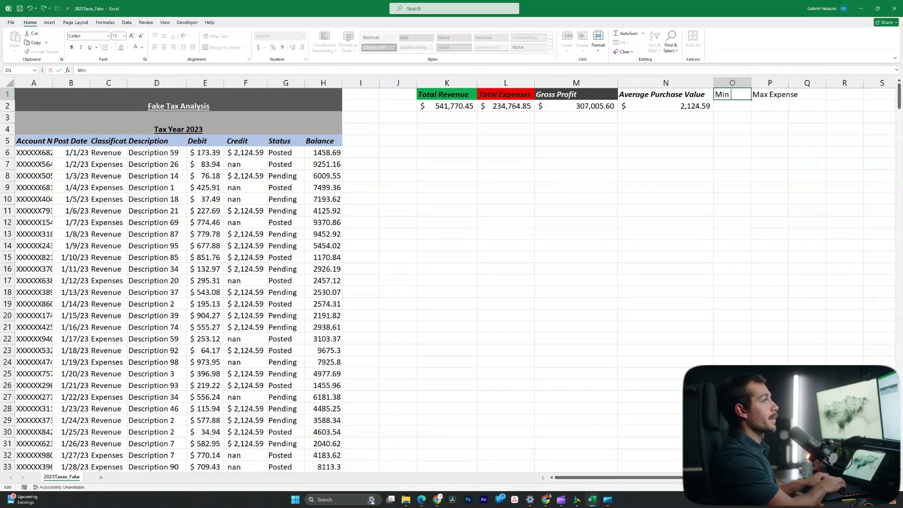
{"action": "type", "text": "pense"}
{"action": "key", "text": "Return"}
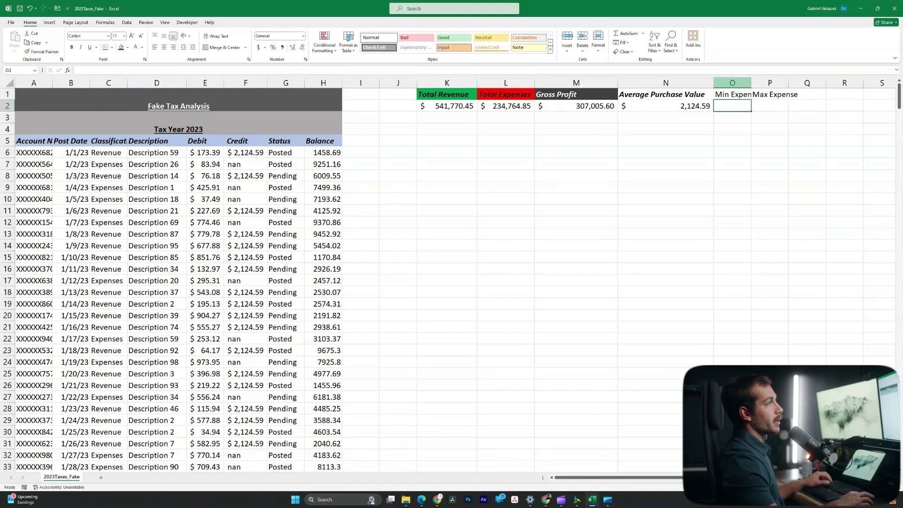
{"action": "left_click_drag", "start_coordinate": [751, 82], "coordinate": [831, 83]}
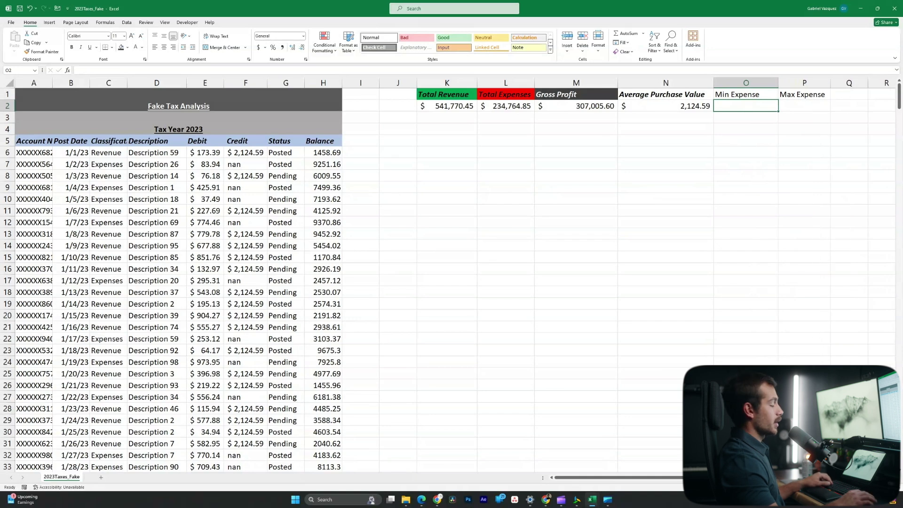
Enter =MIN(E6:E488) in O2, returning $10.58
{"action": "type", "text": "=min"}
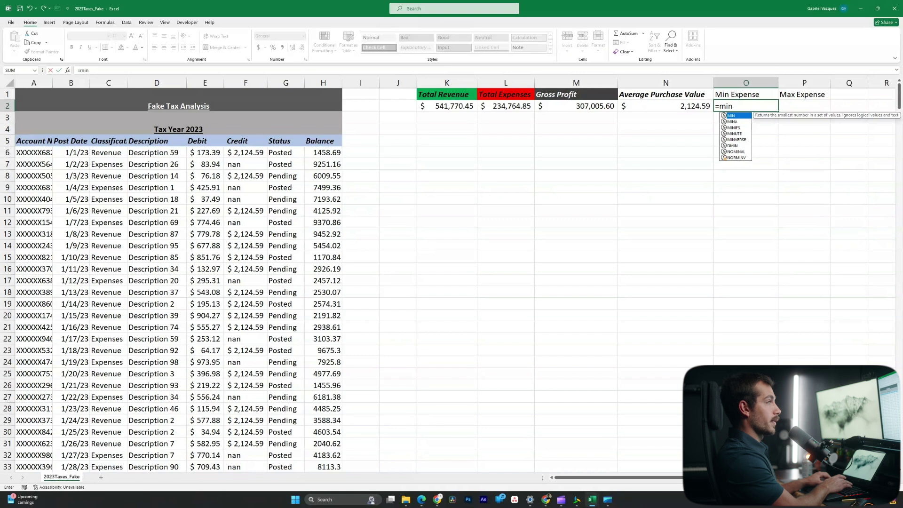
{"action": "type", "text": "("}
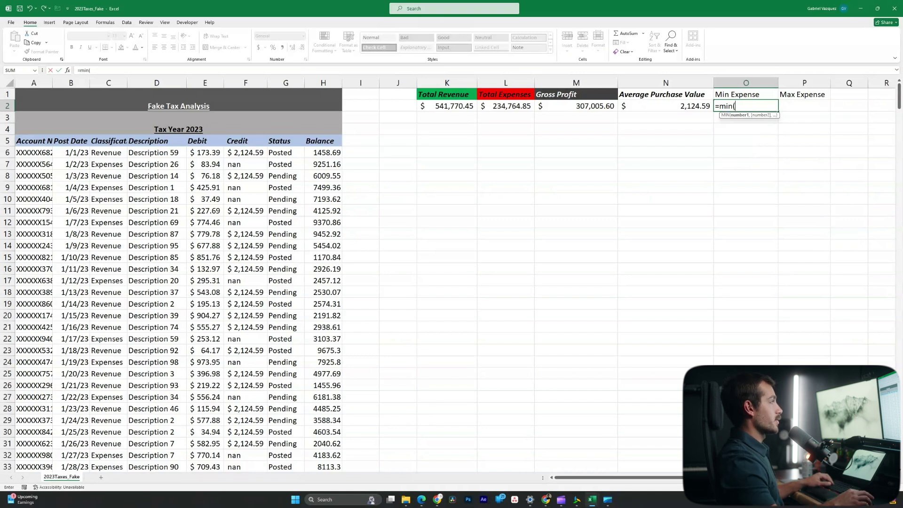
{"action": "left_click", "coordinate": [205, 153]}
{"action": "key", "text": "ctrl+shift+Down"}
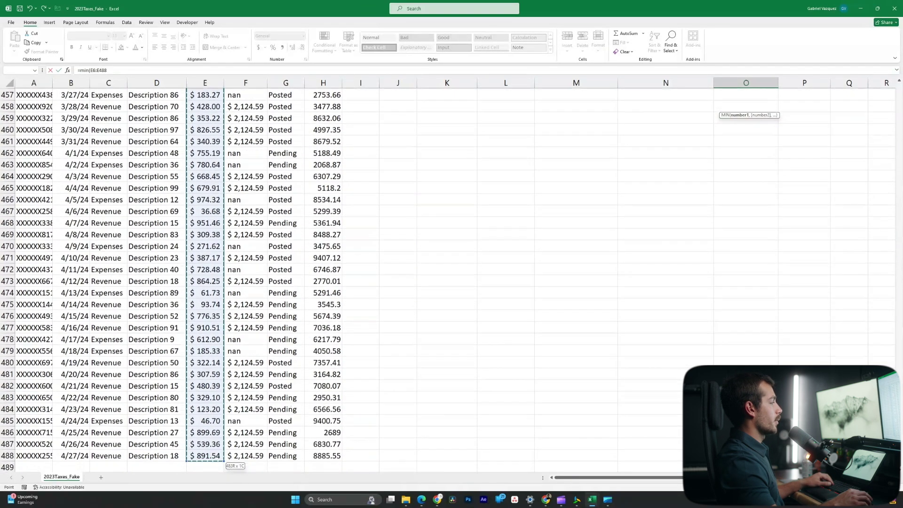
{"action": "key", "text": "Return"}
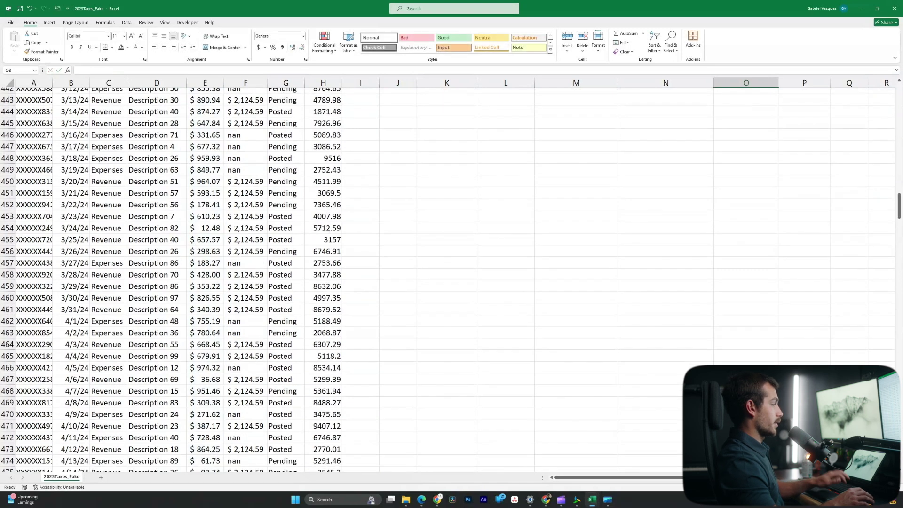
{"action": "scroll", "coordinate": [452, 235], "scroll_direction": "up", "scroll_amount": 1}
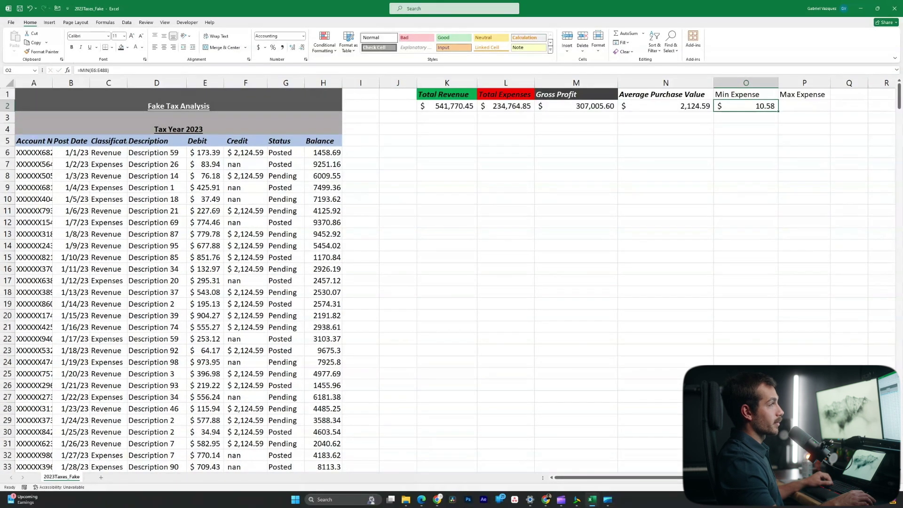
Enter =MAX(E6:E488) in P2, returning $998.79
{"action": "left_click", "coordinate": [805, 106]}
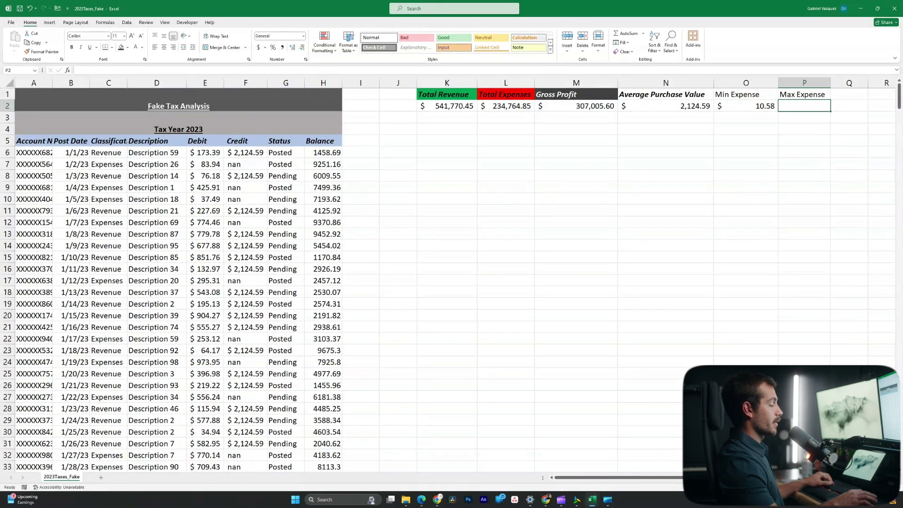
{"action": "type", "text": "=max"}
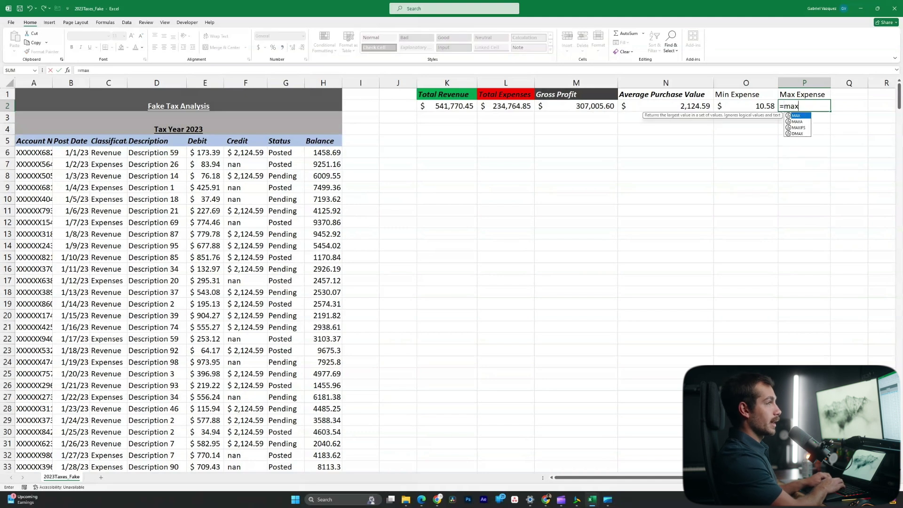
{"action": "type", "text": "("}
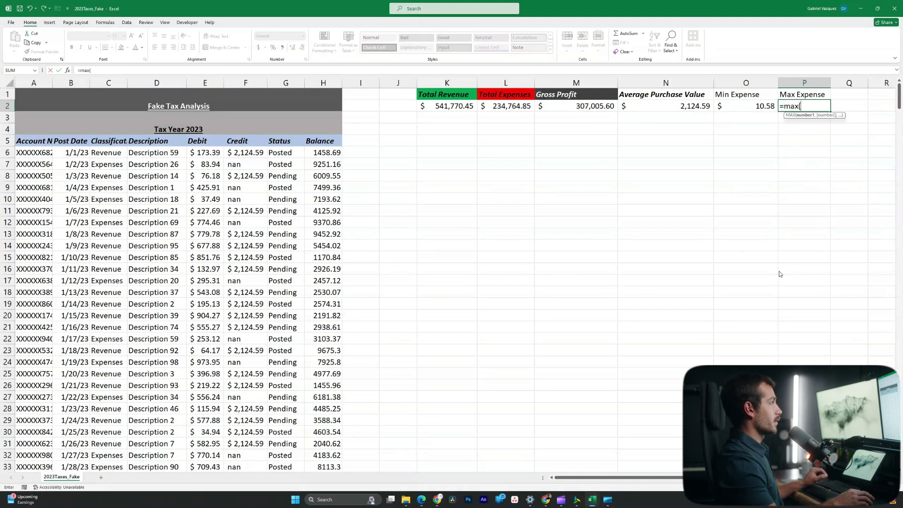
{"action": "left_click", "coordinate": [205, 153]}
{"action": "key", "text": "ctrl+shift+Down"}
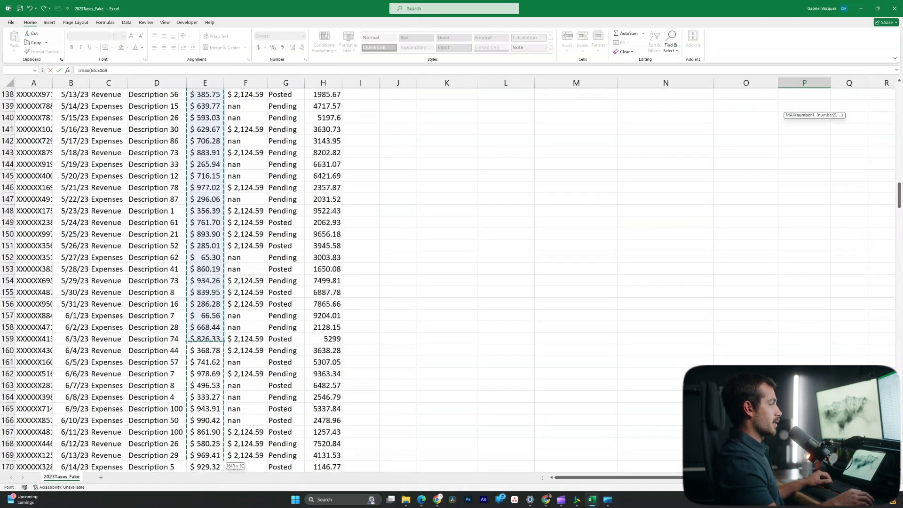
{"action": "key", "text": "Return"}
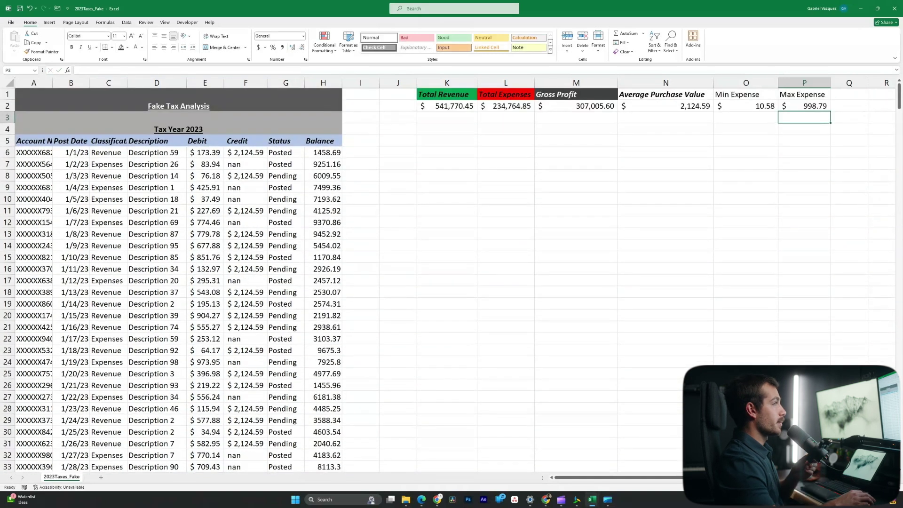
{"action": "left_click", "coordinate": [762, 106]}
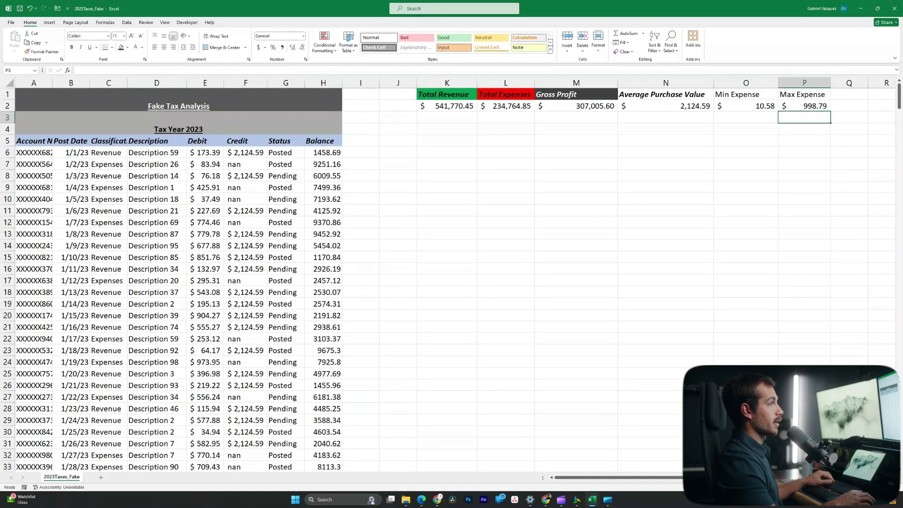
Copy the existing header formatting onto the Min Expense and Max Expense headings
{"action": "left_click_drag", "start_coordinate": [746, 94], "coordinate": [805, 94]}
{"action": "left_click", "coordinate": [576, 210]}
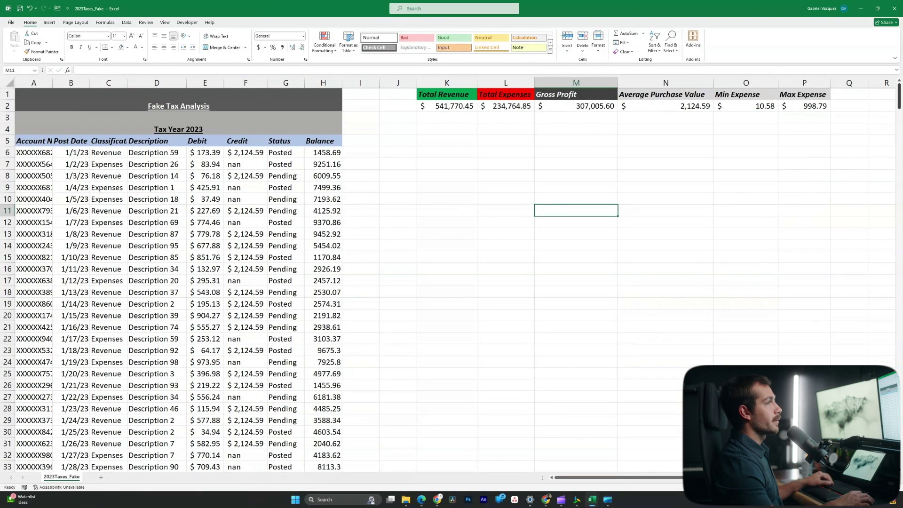
{"action": "scroll", "coordinate": [611, 478], "scroll_direction": "right", "scroll_amount": 1}
{"action": "left_click", "coordinate": [811, 94]}
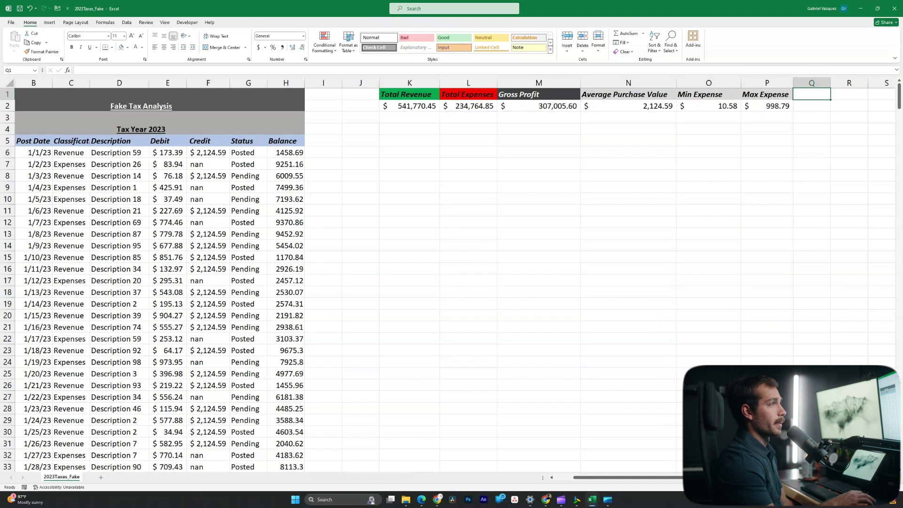
Widen column Q, add a Sales heading in Q1 and =COUNT(F6:F488) below, returning 255
{"action": "left_click_drag", "start_coordinate": [831, 83], "coordinate": [855, 83]}
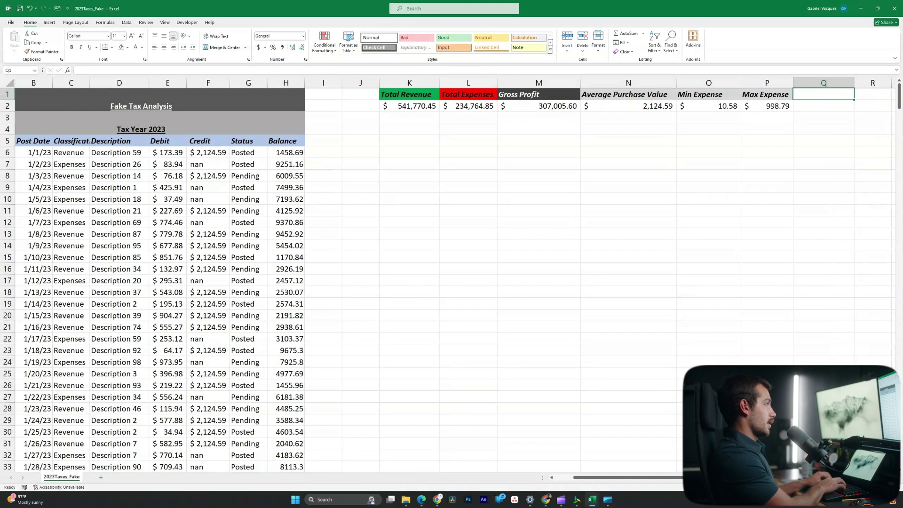
{"action": "type", "text": "Sales"}
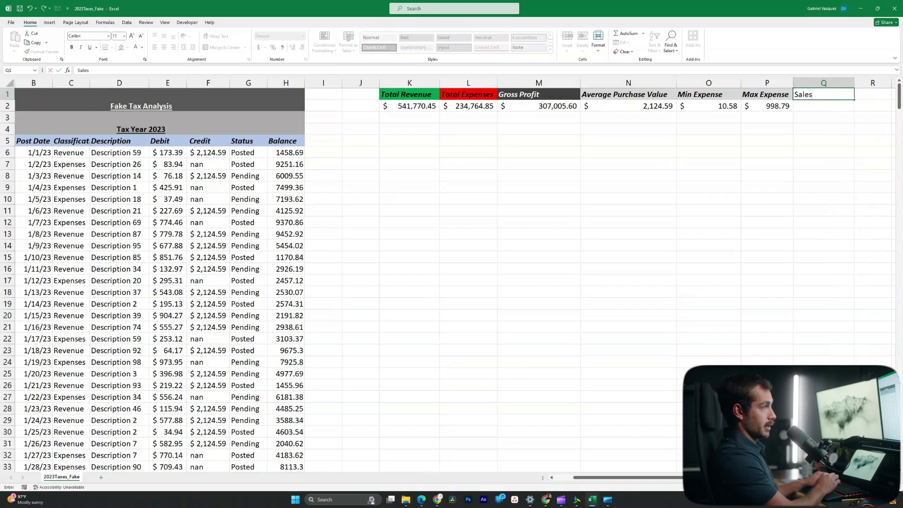
{"action": "key", "text": "Return"}
{"action": "type", "text": "=count"}
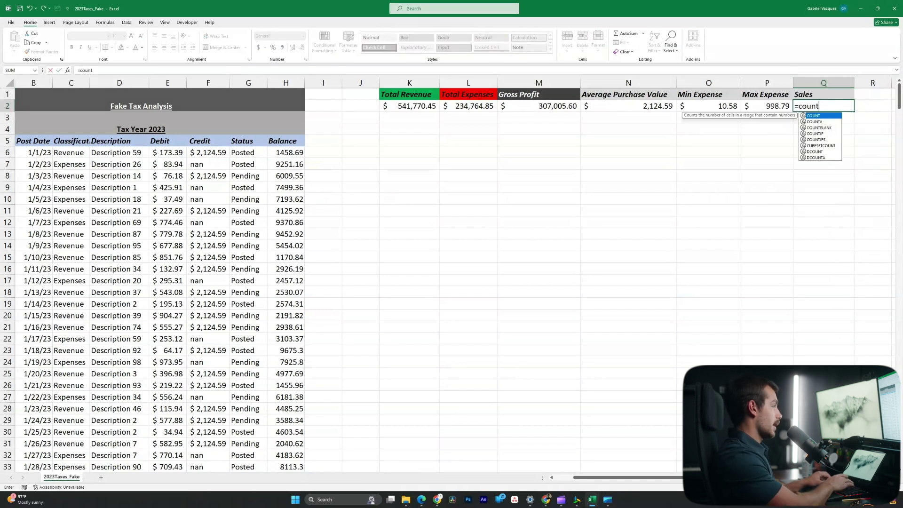
{"action": "type", "text": "("}
{"action": "left_click", "coordinate": [208, 152]}
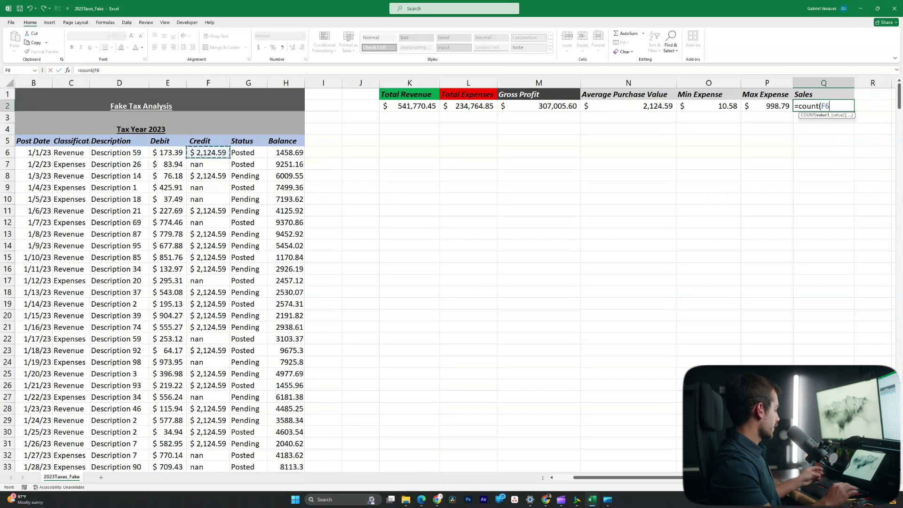
{"action": "key", "text": "ctrl+shift+Down"}
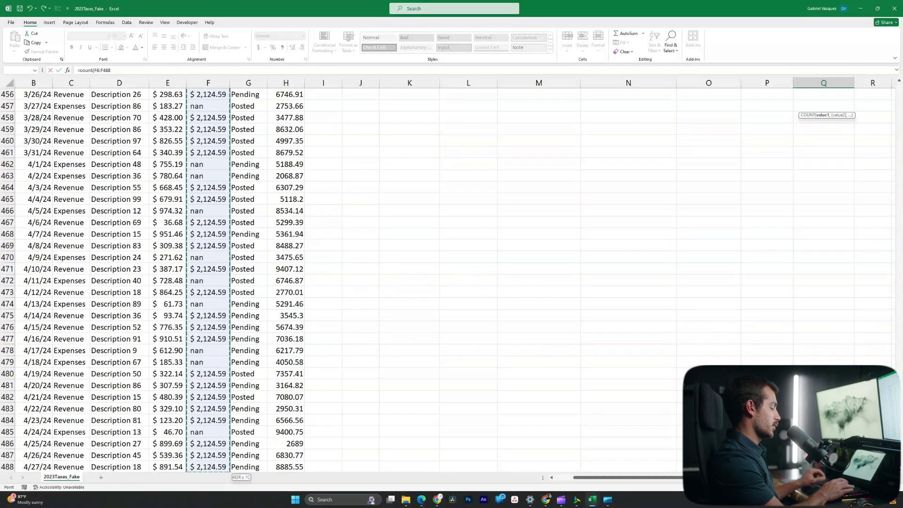
{"action": "key", "text": "Return"}
{"action": "key", "text": "Up"}
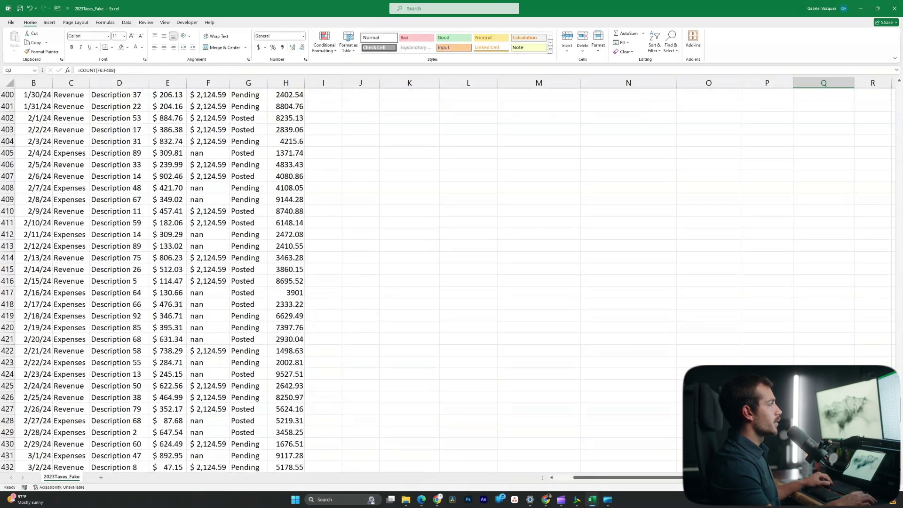
{"action": "scroll", "coordinate": [447, 280], "scroll_direction": "up", "scroll_amount": 10}
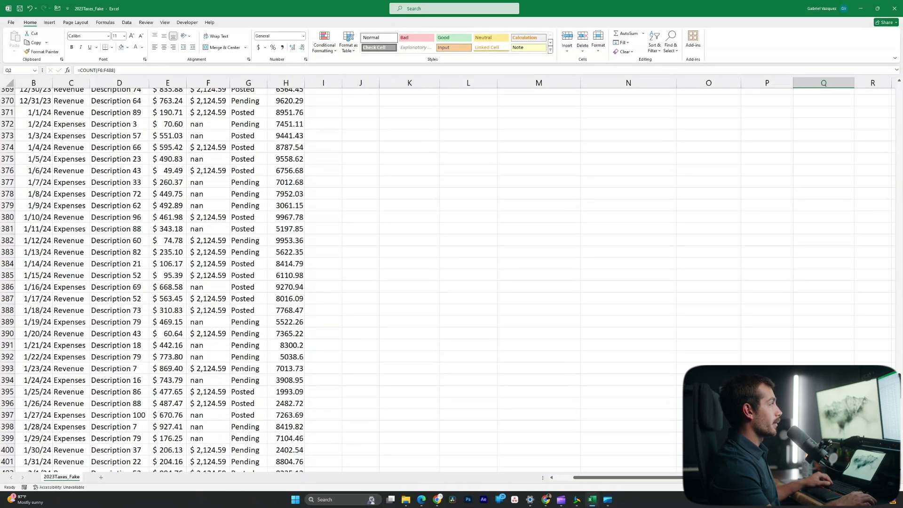
{"action": "scroll", "coordinate": [447, 280], "scroll_direction": "up", "scroll_amount": 1}
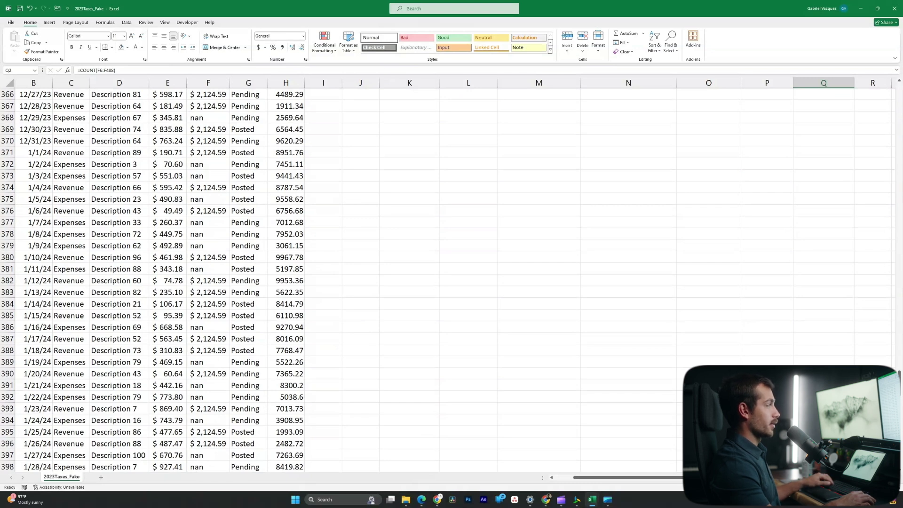
{"action": "scroll", "coordinate": [447, 280], "scroll_direction": "up", "scroll_amount": 5}
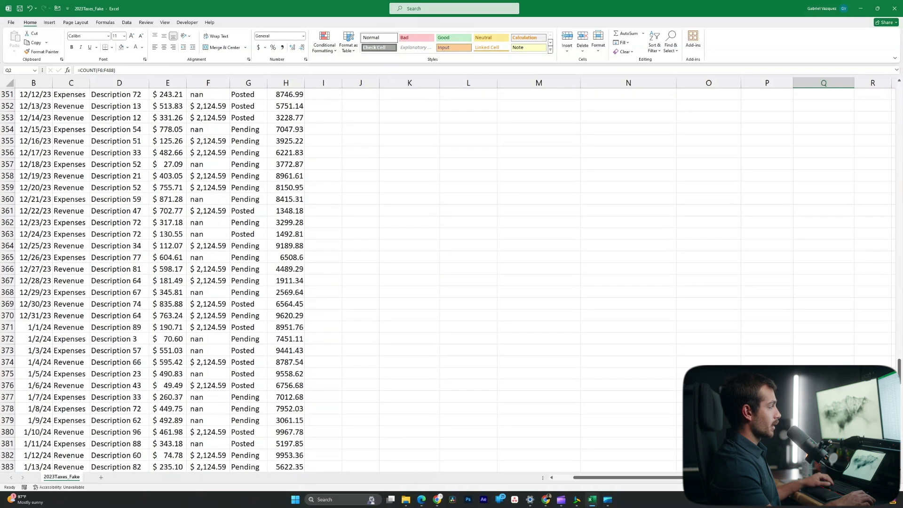
{"action": "scroll", "coordinate": [447, 280], "scroll_direction": "up", "scroll_amount": 5}
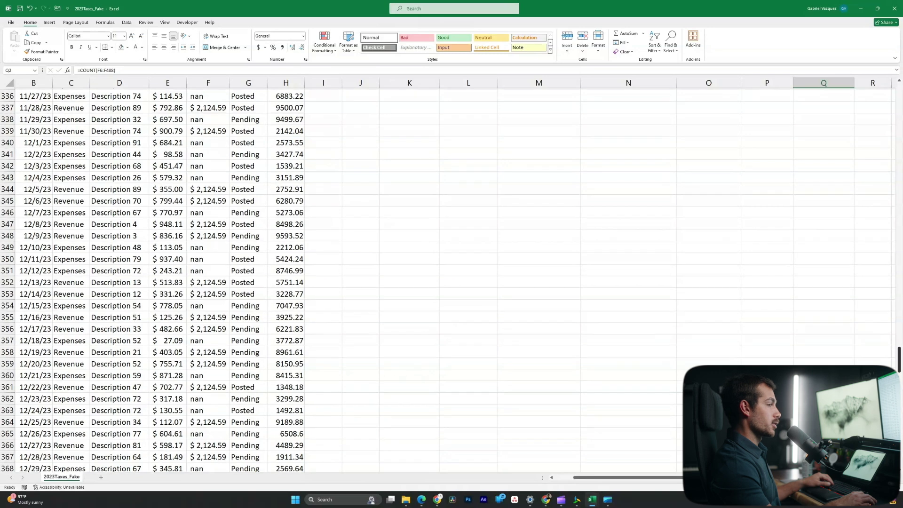
{"action": "scroll", "coordinate": [447, 280], "scroll_direction": "up", "scroll_amount": 12}
{"action": "scroll", "coordinate": [447, 279], "scroll_direction": "up", "scroll_amount": 20}
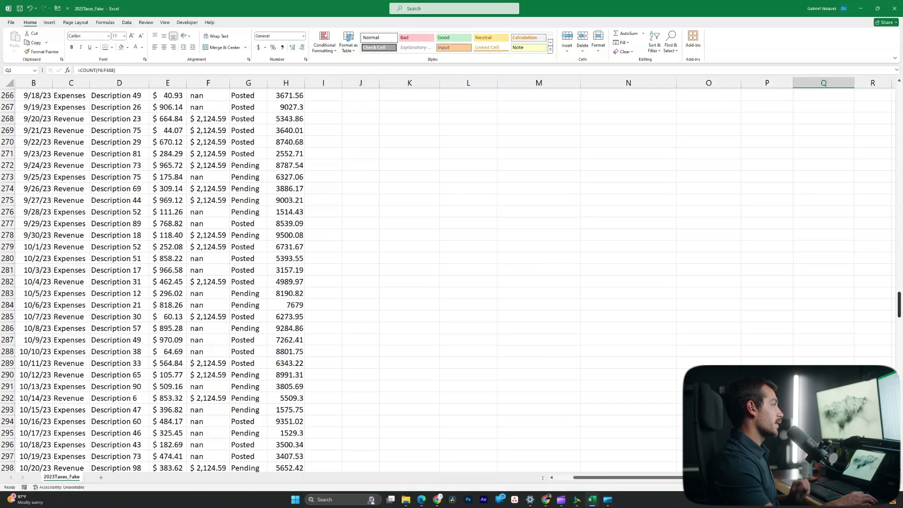
{"action": "scroll", "coordinate": [447, 279], "scroll_direction": "up", "scroll_amount": 20}
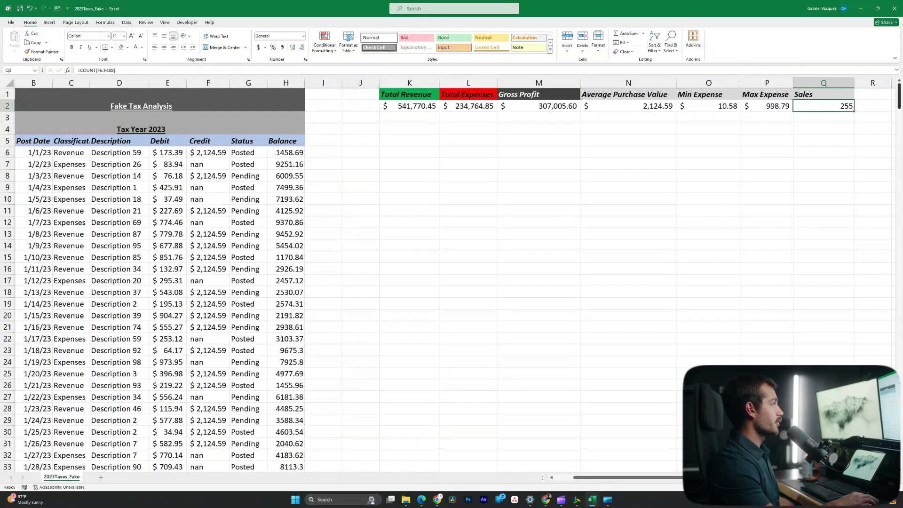
{"action": "key", "text": "Down"}
{"action": "key", "text": "Down"}
Enter a sample first name and last name in I5 and J5
{"action": "key", "text": "Up"}
{"action": "key", "text": "Up"}
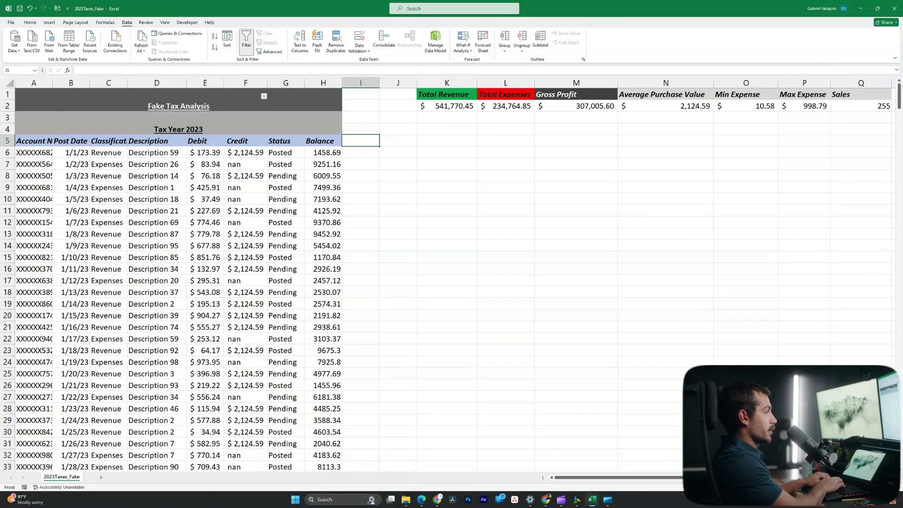
{"action": "type", "text": "Ga"}
{"action": "key", "text": "BackSpace"}
{"action": "key", "text": "BackSpace"}
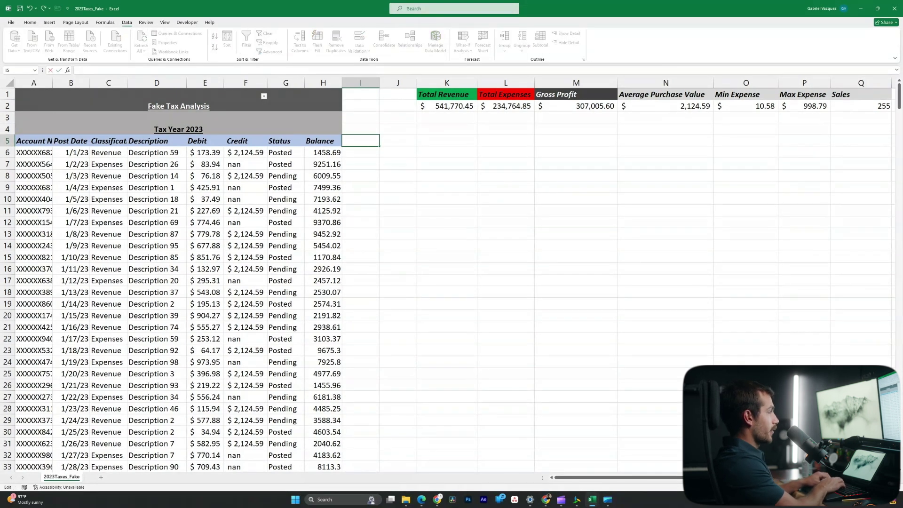
{"action": "key", "text": "Tab"}
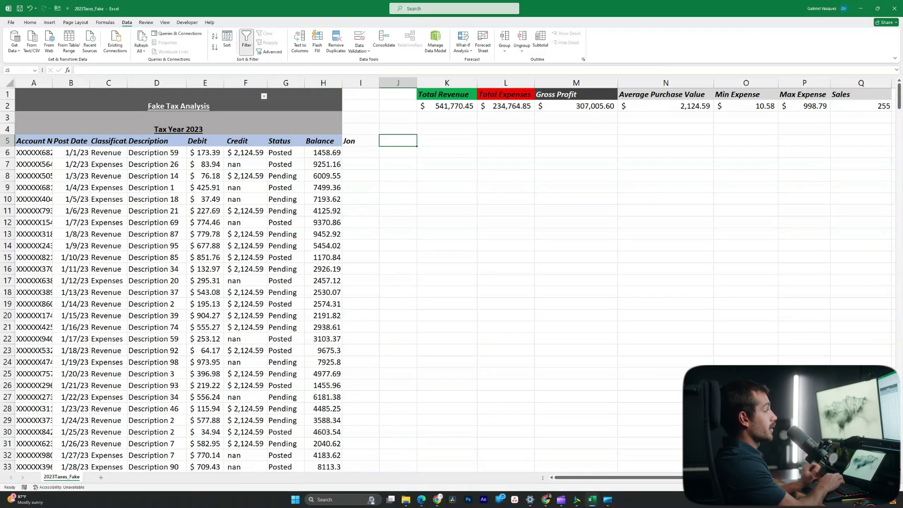
{"action": "key", "text": "Return"}
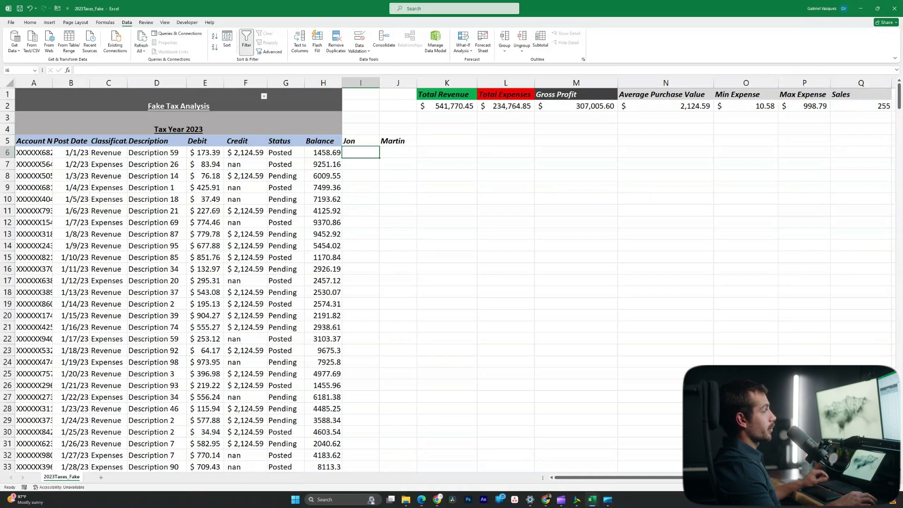
Add the heading Full Name in K4 and begin a formula in K5
{"action": "left_click_drag", "start_coordinate": [357, 141], "coordinate": [398, 141]}
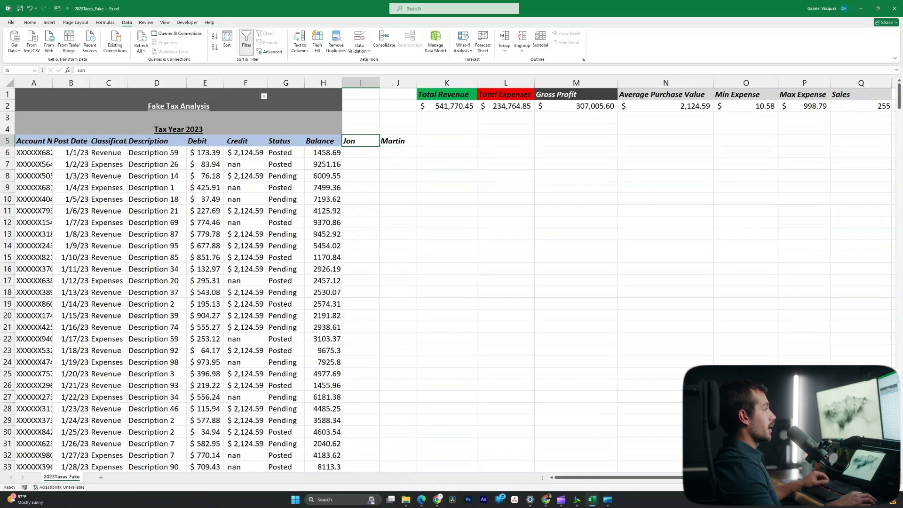
{"action": "left_click", "coordinate": [447, 140]}
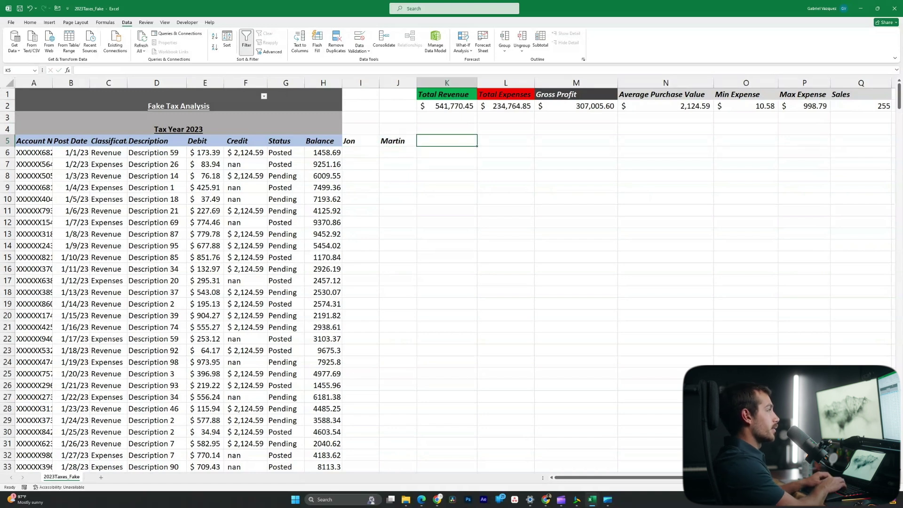
{"action": "type", "text": "Full Name"}
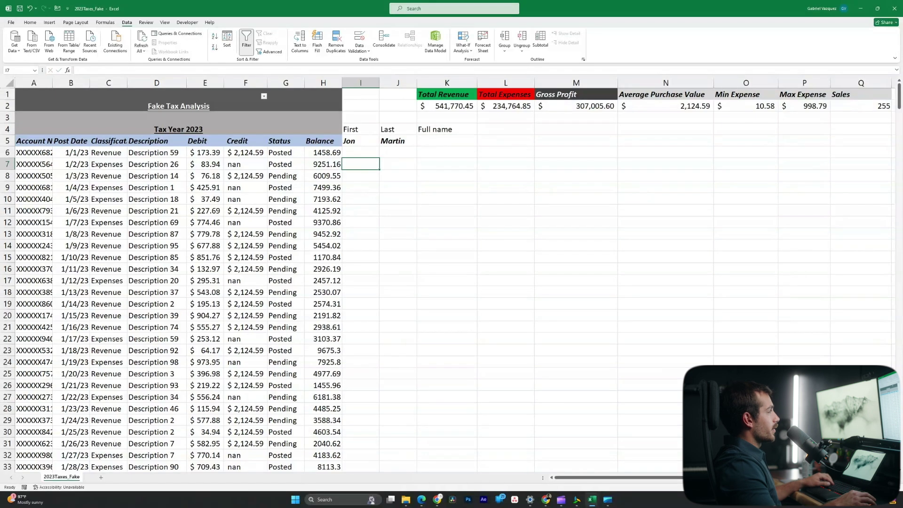
{"action": "left_click", "coordinate": [361, 153]}
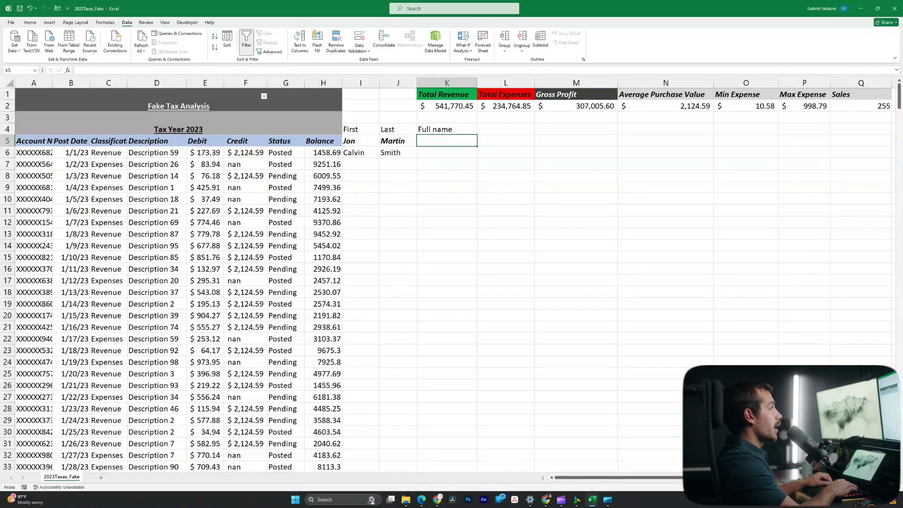
{"action": "type", "text": "="}
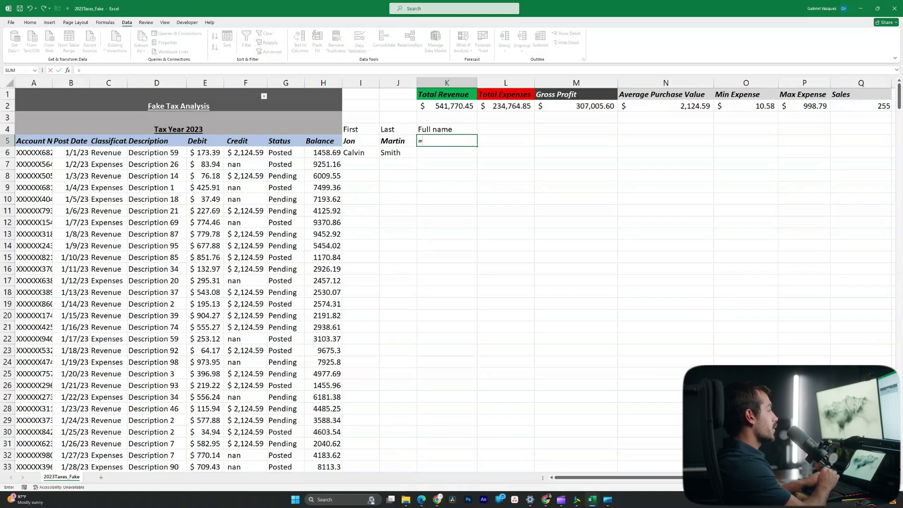
Join I5:J5 with =CONCAT in K5, fill it down to K6, then undo the name examples
{"action": "type", "text": "co"}
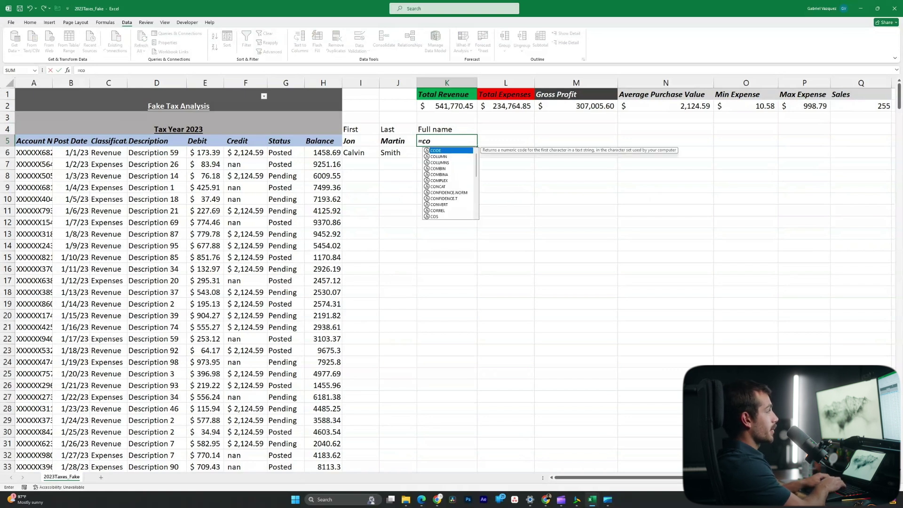
{"action": "type", "text": "ncat("}
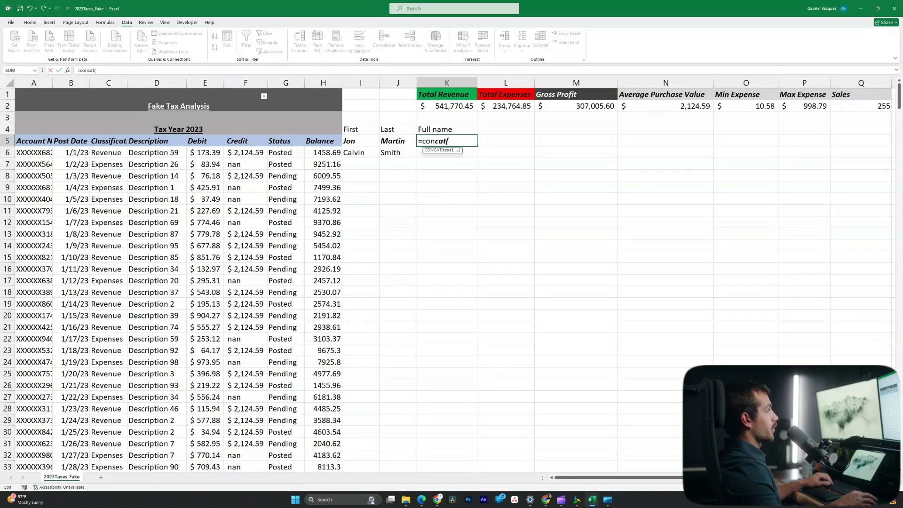
{"action": "left_click_drag", "start_coordinate": [357, 141], "coordinate": [398, 140]}
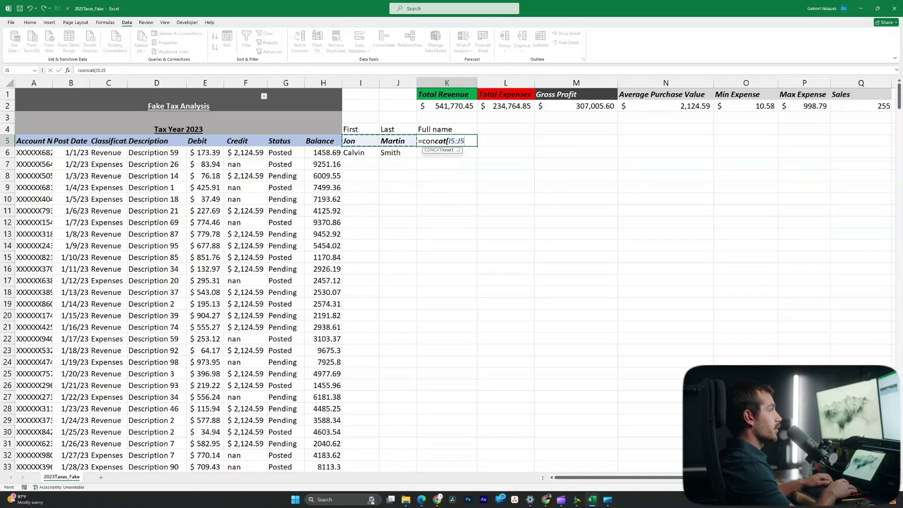
{"action": "key", "text": "Return"}
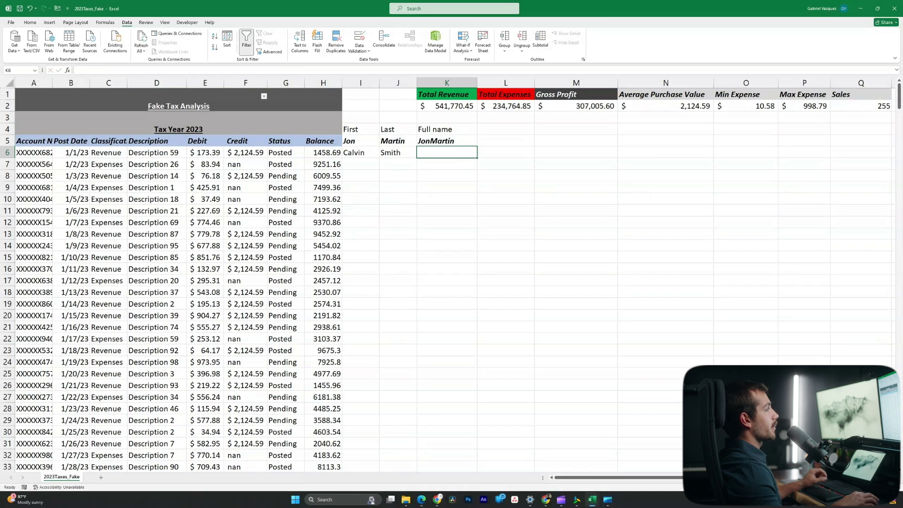
{"action": "left_click", "coordinate": [447, 141]}
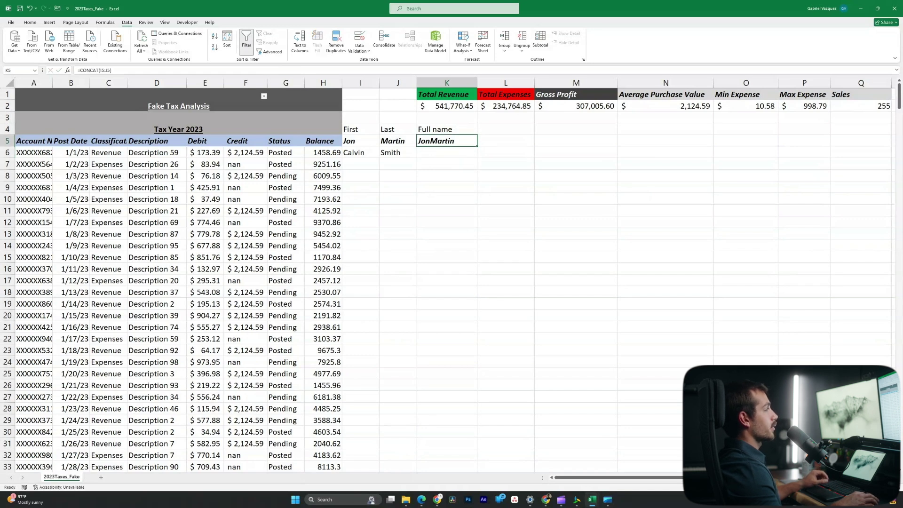
{"action": "left_click_drag", "start_coordinate": [477, 146], "coordinate": [477, 157]}
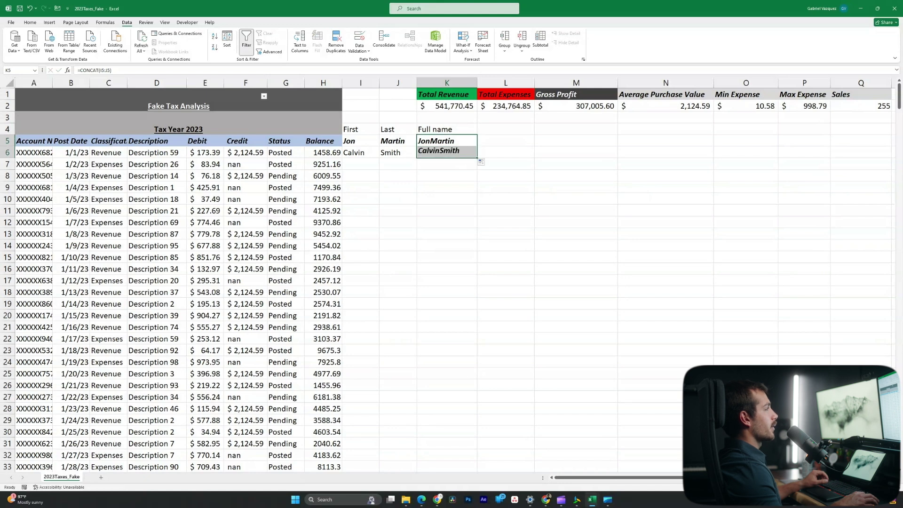
{"action": "left_click", "coordinate": [398, 152]}
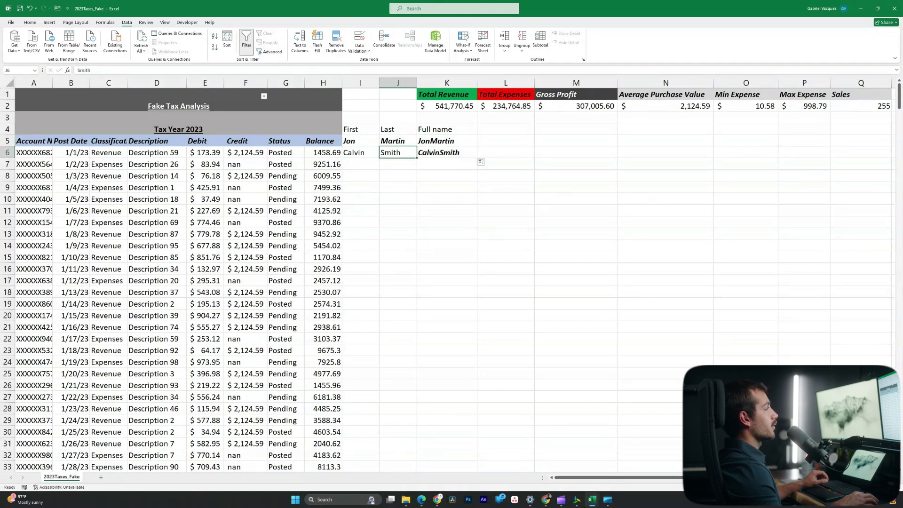
{"action": "left_click", "coordinate": [361, 176]}
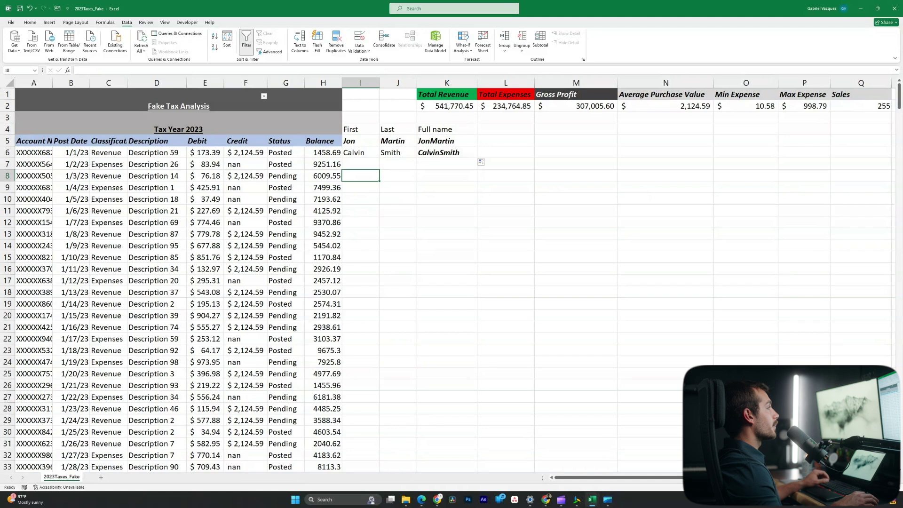
{"action": "key", "text": "ctrl+z"}
{"action": "key", "text": "ctrl+z"}
{"action": "key", "text": "ctrl+z"}
{"action": "key", "text": "ctrl+z"}
{"action": "key", "text": "ctrl+z"}
{"action": "key", "text": "ctrl+z"}
{"action": "key", "text": "ctrl+z"}
{"action": "key", "text": "ctrl+z"}
{"action": "key", "text": "ctrl+z"}
Add leading spaces to the Revenue entries in C13, C16, C11 and to 'Description 18' in D10
{"action": "double_click", "coordinate": [94, 234]}
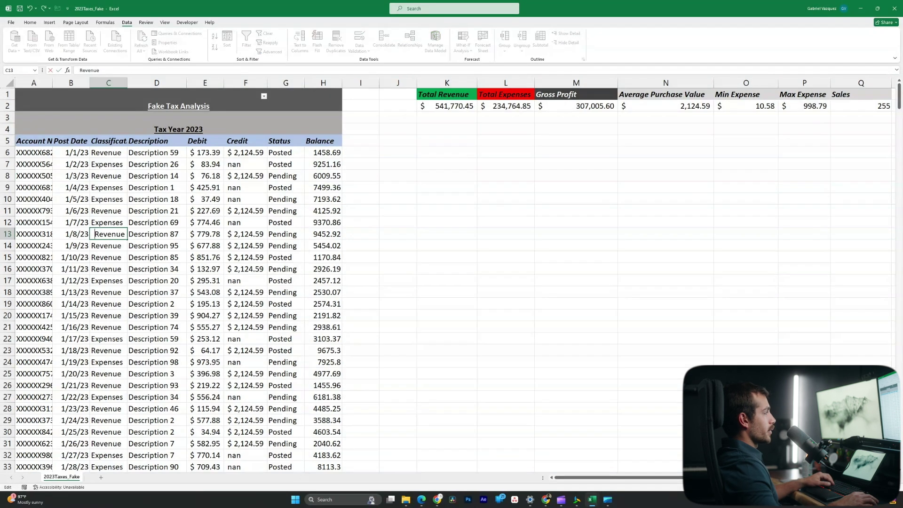
{"action": "double_click", "coordinate": [99, 269]}
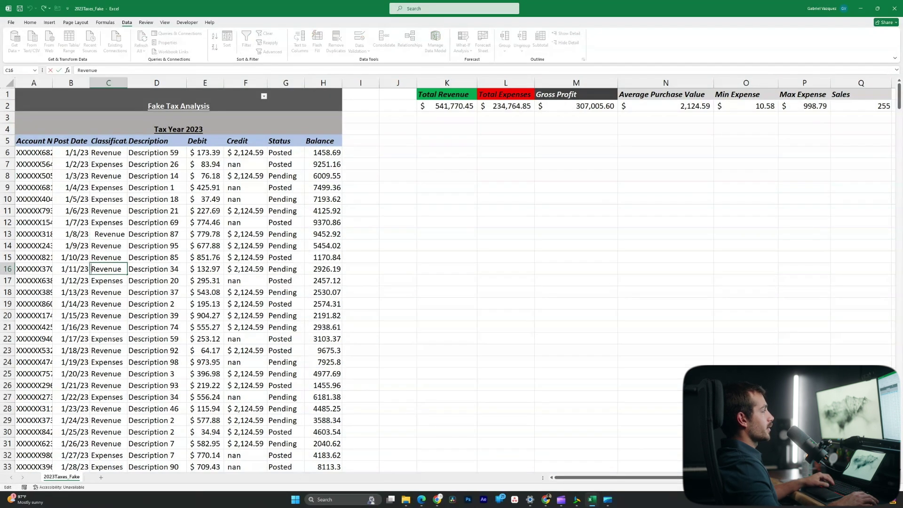
{"action": "key", "text": "Return"}
{"action": "key", "text": "ctrl+Down"}
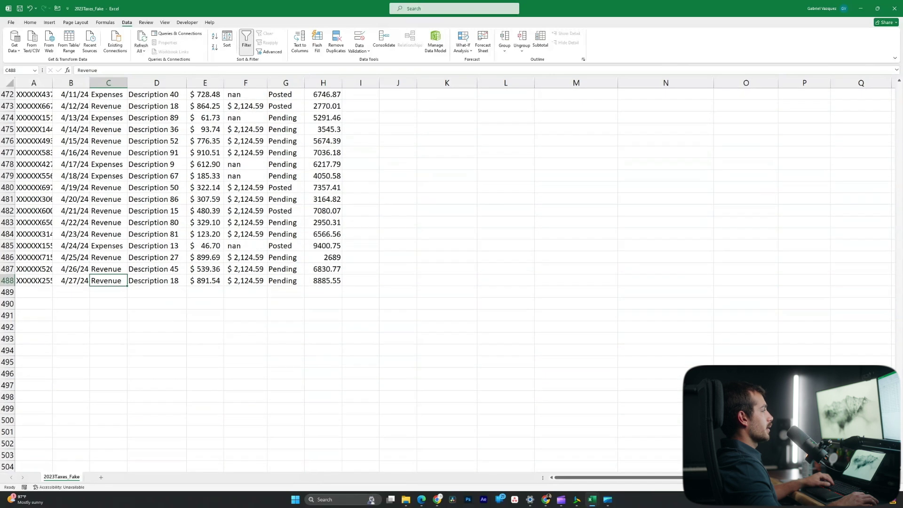
{"action": "scroll", "coordinate": [329, 278], "scroll_direction": "up", "scroll_amount": 20}
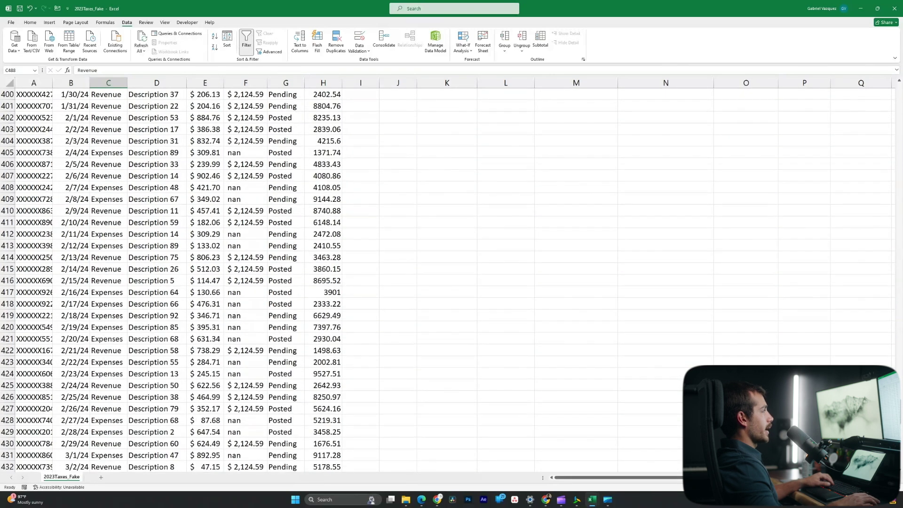
{"action": "scroll", "coordinate": [330, 277], "scroll_direction": "up", "scroll_amount": 20}
{"action": "double_click", "coordinate": [97, 211]}
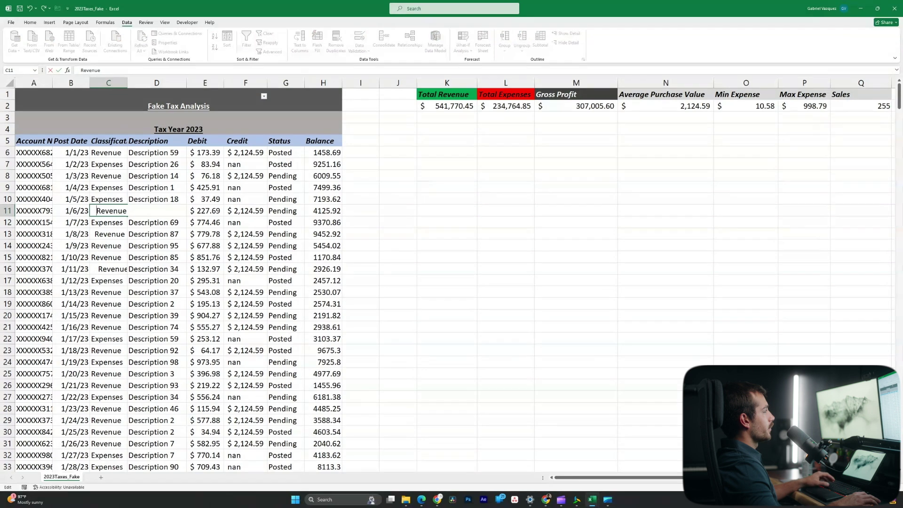
{"action": "left_click", "coordinate": [156, 199]}
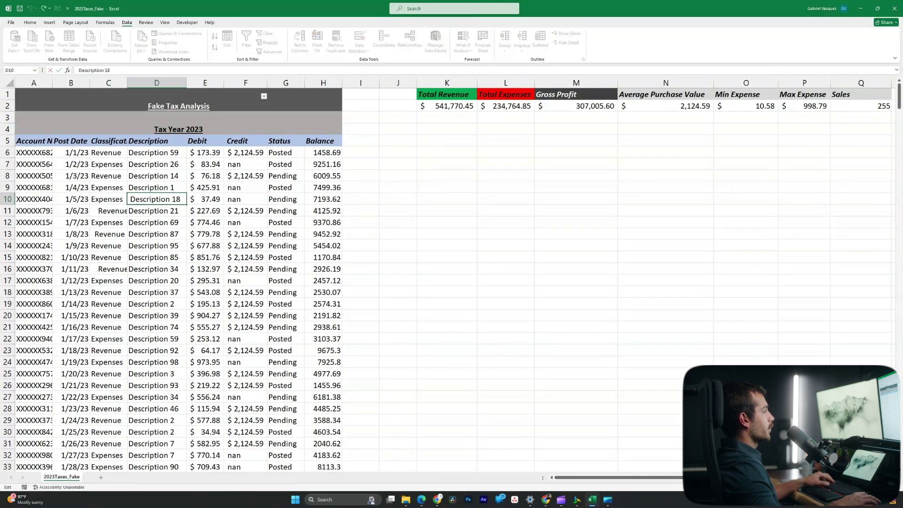
{"action": "key", "text": "Return"}
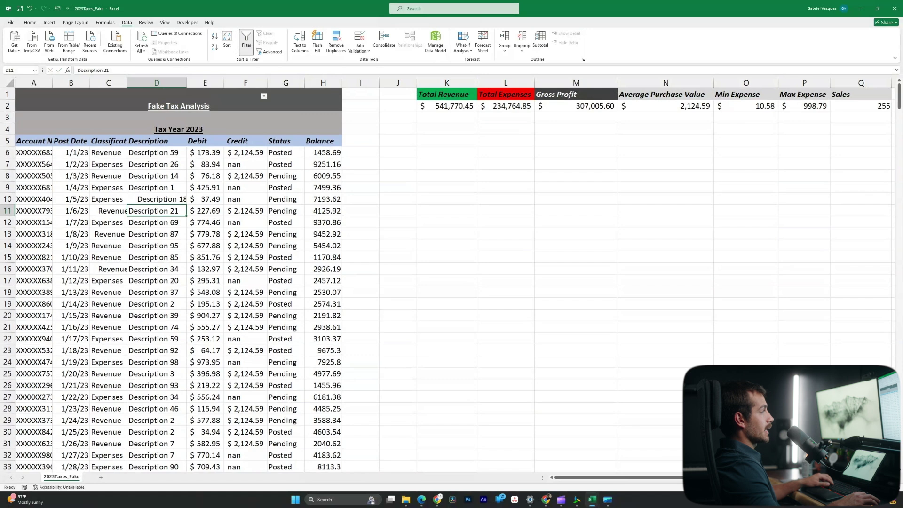
Enter =TRIM(C5:F18) in K6 so trimmed copies spill into K6:N19, dismissing the spill notice
{"action": "left_click", "coordinate": [447, 152]}
{"action": "type", "text": "="}
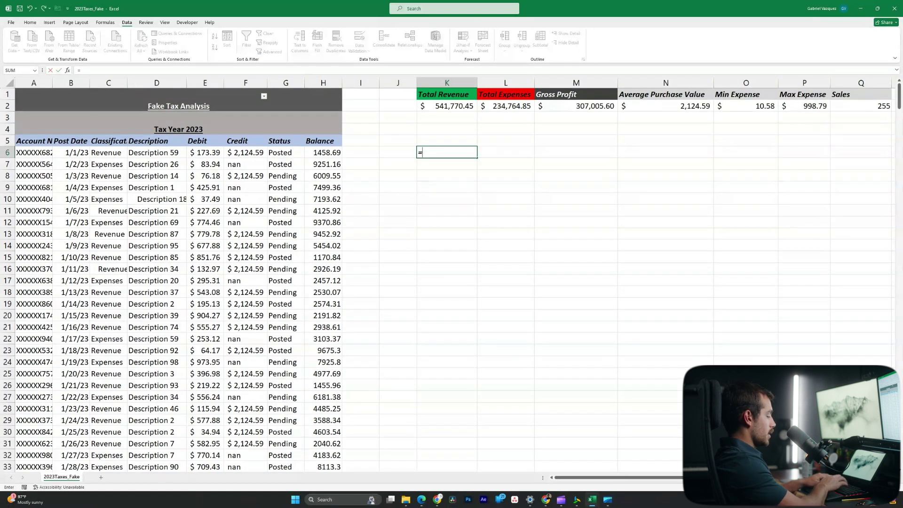
{"action": "type", "text": "trim"}
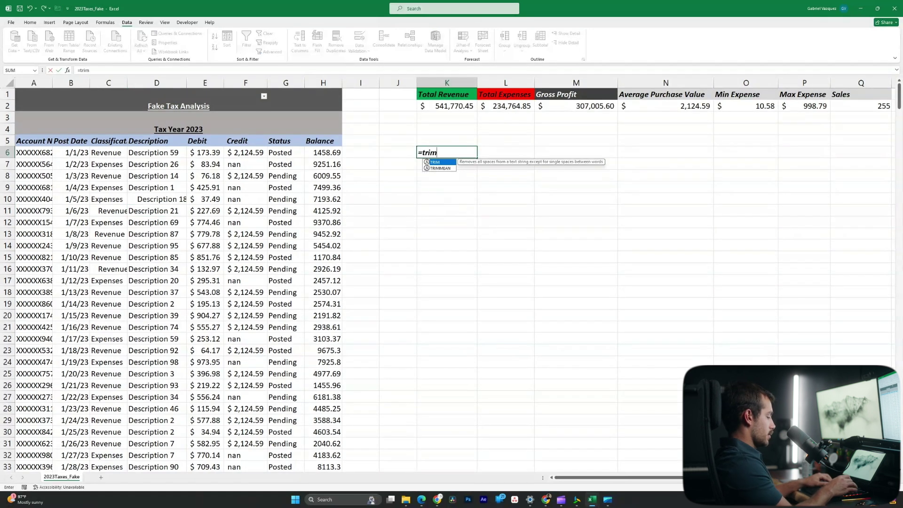
{"action": "type", "text": "("}
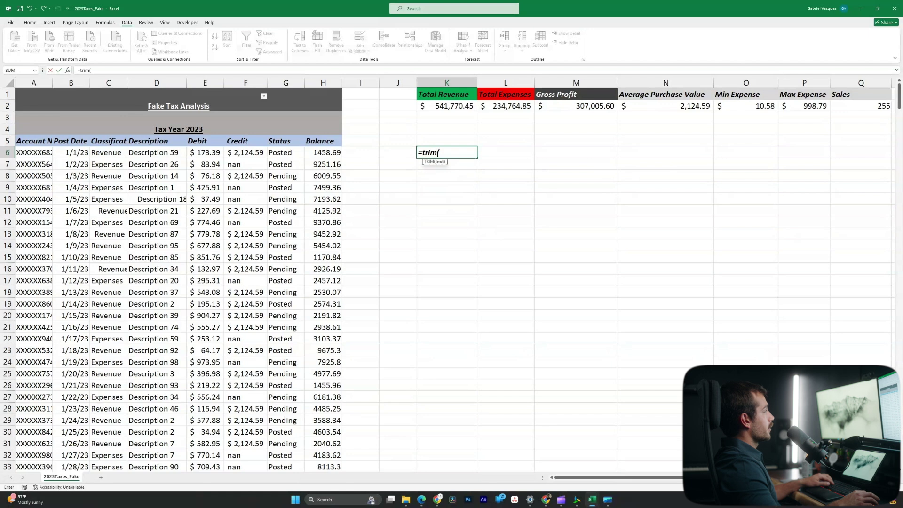
{"action": "left_click_drag", "start_coordinate": [108, 140], "coordinate": [266, 273]}
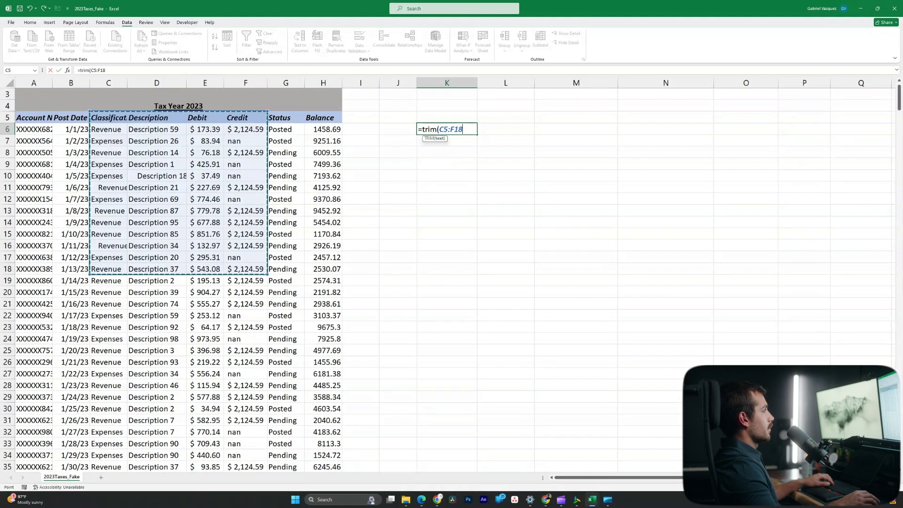
{"action": "key", "text": "Return"}
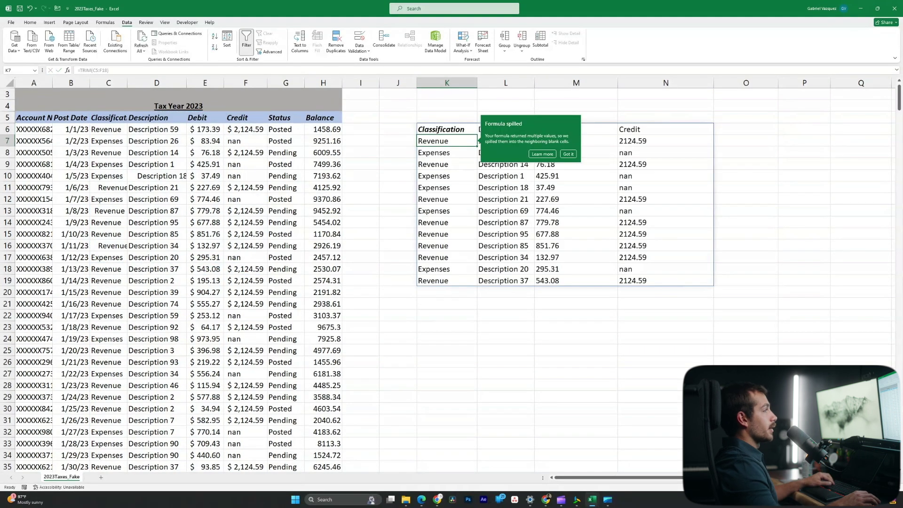
{"action": "left_click", "coordinate": [506, 304]}
{"action": "scroll", "coordinate": [505, 304], "scroll_direction": "up", "scroll_amount": 1}
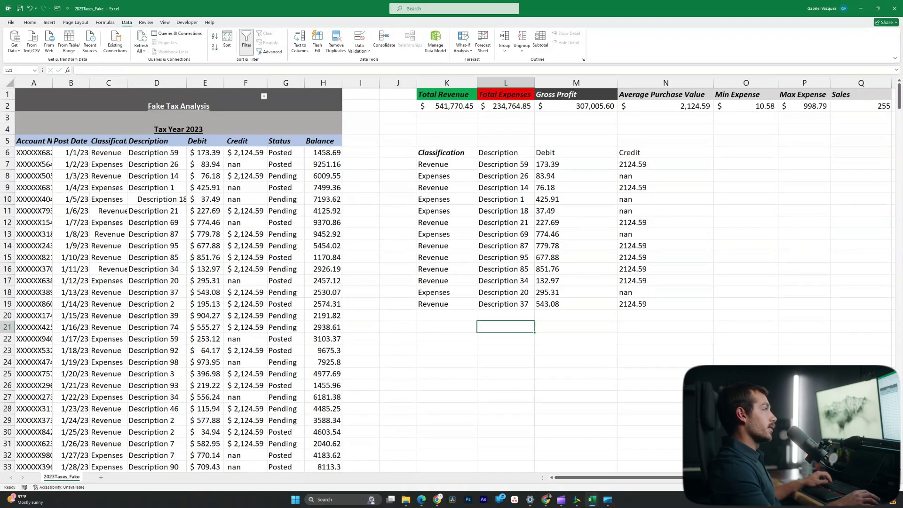
Undo the TRIM spill and make column A slightly narrower
{"action": "key", "text": "ctrl+z"}
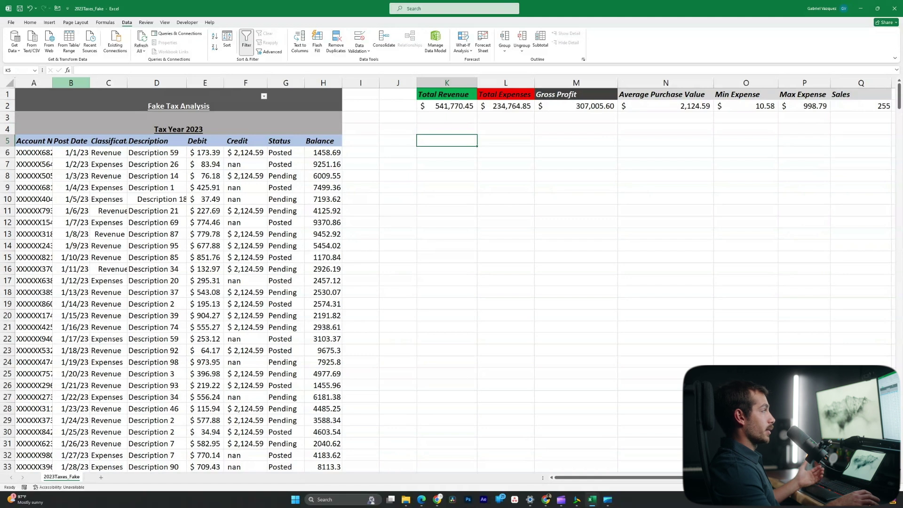
{"action": "left_click_drag", "start_coordinate": [53, 83], "coordinate": [50, 83]}
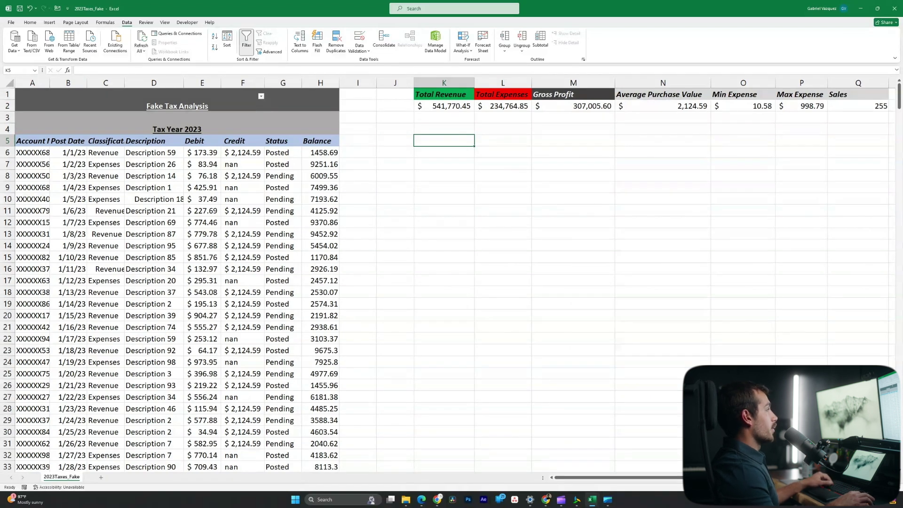
Enter =LEFT(A6:A488, 6) in K5 to list each account number's first six characters
{"action": "type", "text": "="}
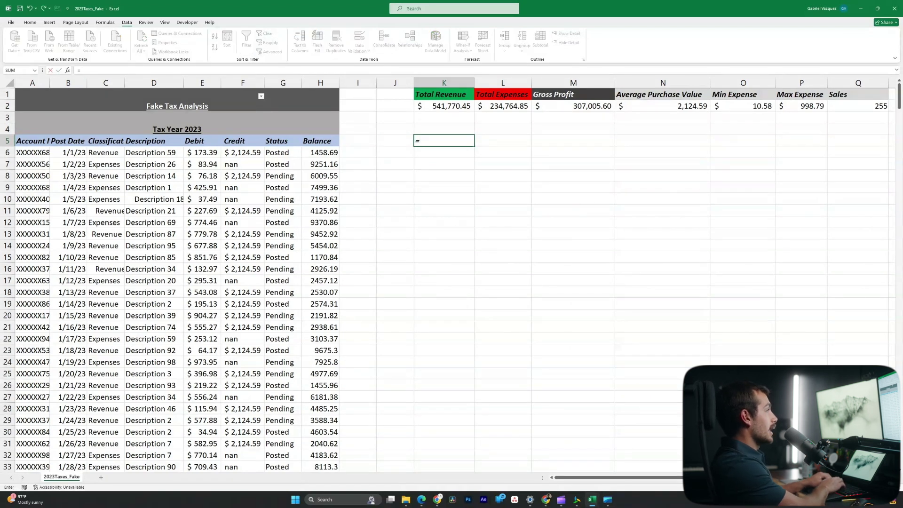
{"action": "type", "text": "left("}
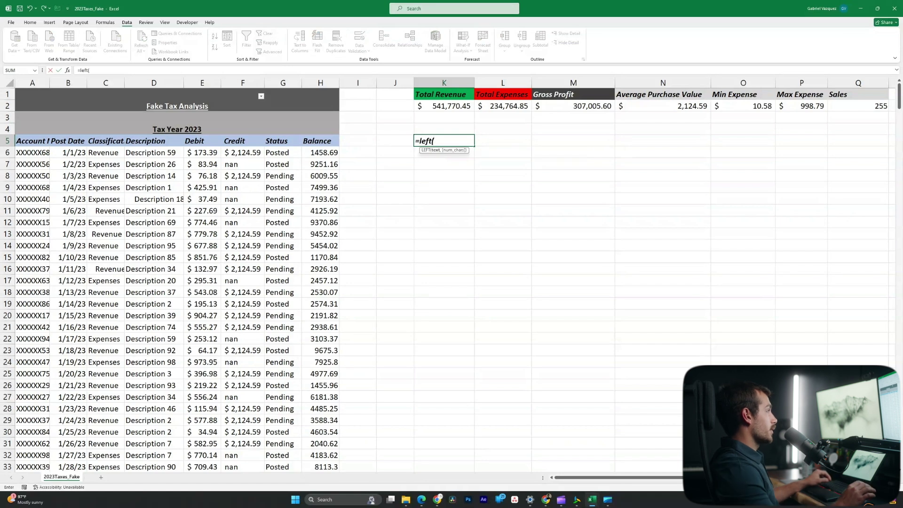
{"action": "left_click", "coordinate": [32, 152]}
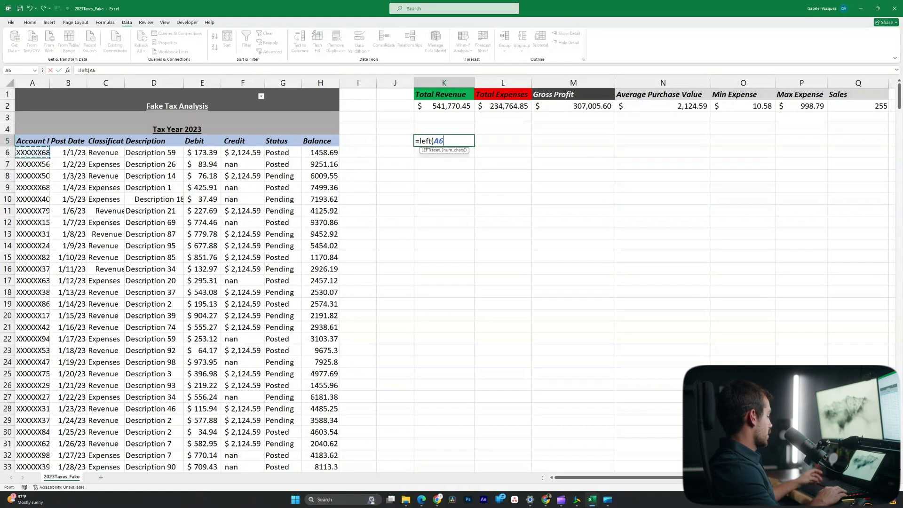
{"action": "key", "text": "ctrl+shift+Down"}
{"action": "scroll", "coordinate": [188, 282], "scroll_direction": "up", "scroll_amount": 15}
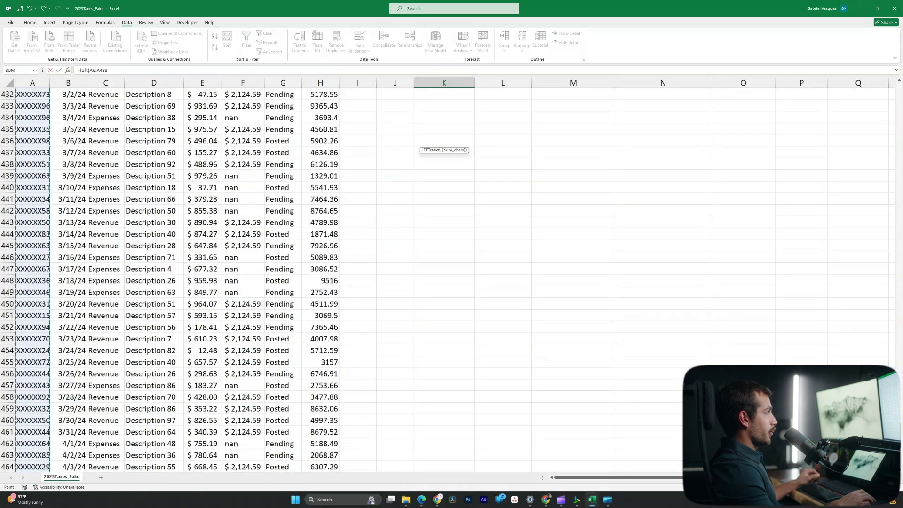
{"action": "scroll", "coordinate": [188, 282], "scroll_direction": "up", "scroll_amount": 14}
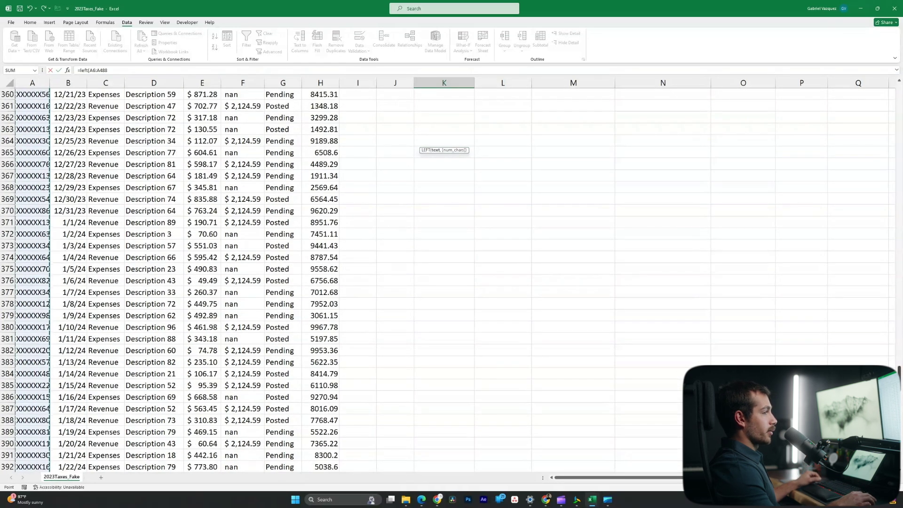
{"action": "scroll", "coordinate": [189, 283], "scroll_direction": "up", "scroll_amount": 20}
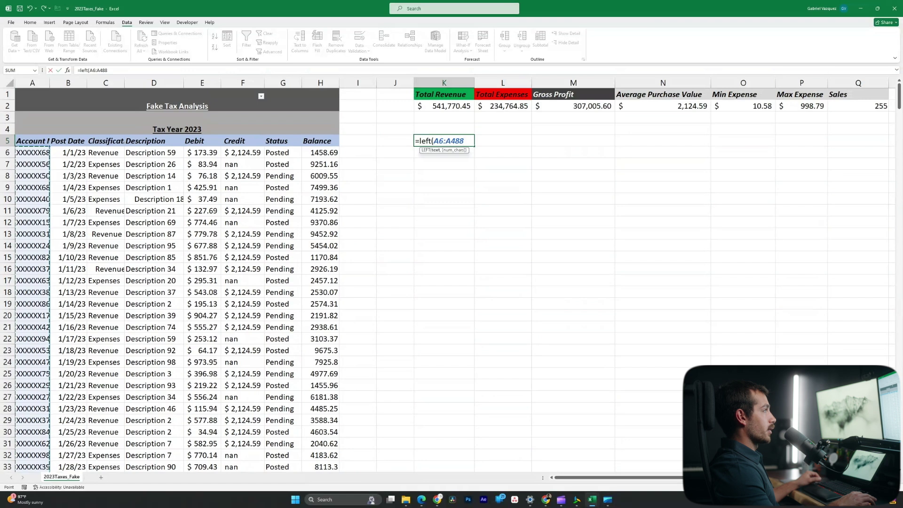
{"action": "type", "text": ", 6"}
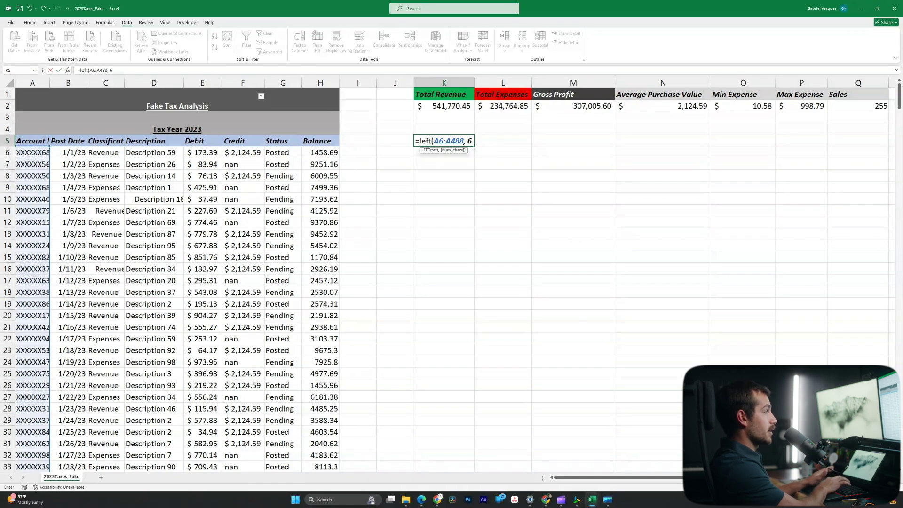
{"action": "key", "text": "Return"}
Widen column A slightly
{"action": "scroll", "coordinate": [452, 282], "scroll_direction": "down", "scroll_amount": 20}
{"action": "scroll", "coordinate": [452, 282], "scroll_direction": "up", "scroll_amount": 20}
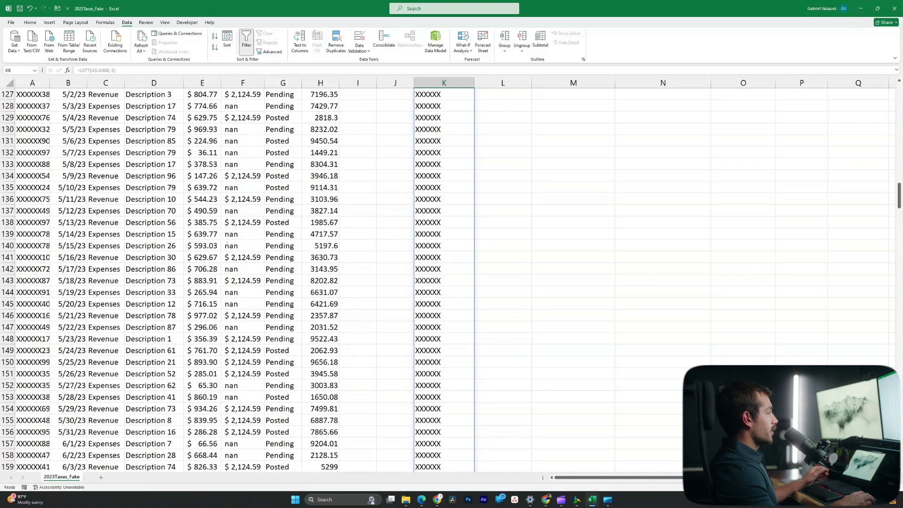
{"action": "scroll", "coordinate": [451, 282], "scroll_direction": "up", "scroll_amount": 19}
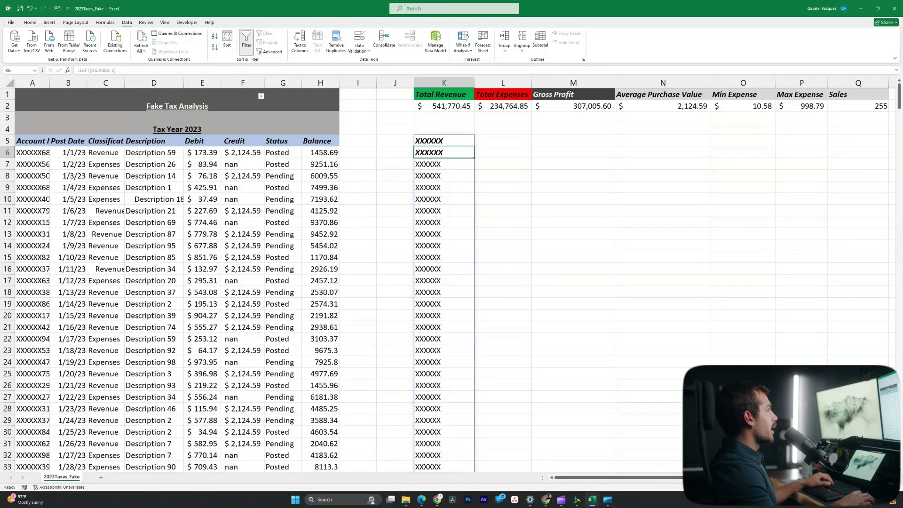
{"action": "left_click_drag", "start_coordinate": [50, 83], "coordinate": [57, 82]}
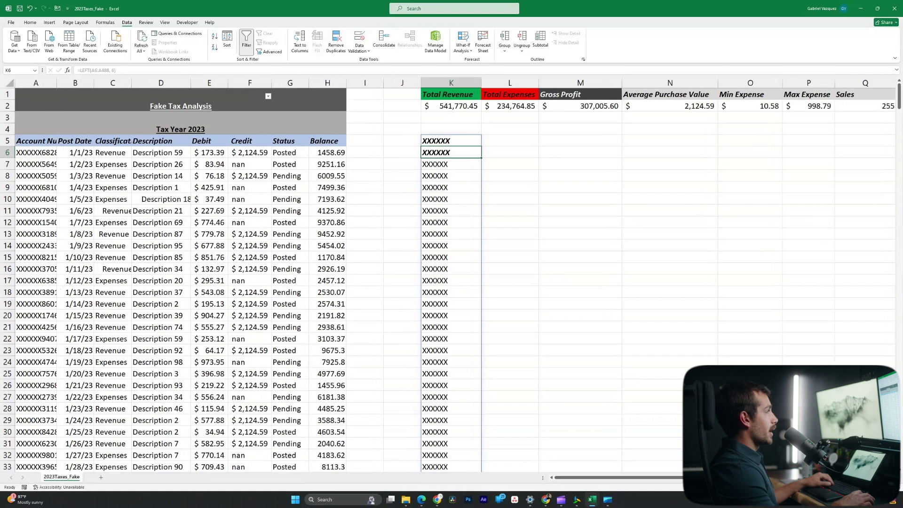
Change K5's formula to =RIGHT(A6:A488, 4) to show each account's last four digits
{"action": "double_click", "coordinate": [434, 141]}
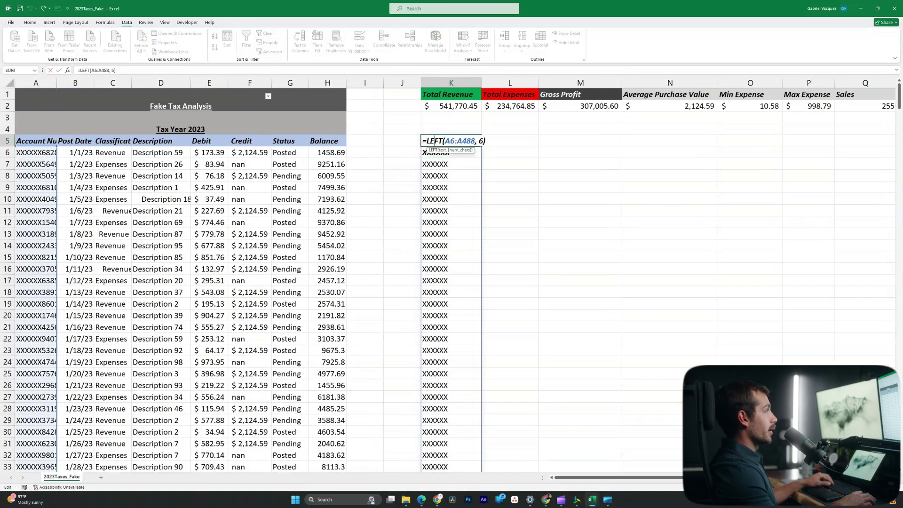
{"action": "double_click", "coordinate": [433, 140]}
{"action": "type", "text": "righ"}
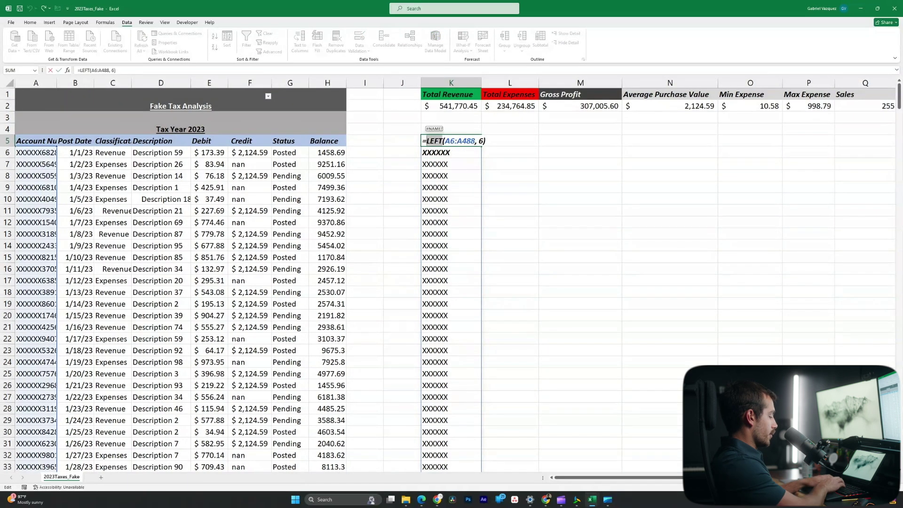
{"action": "type", "text": "t"}
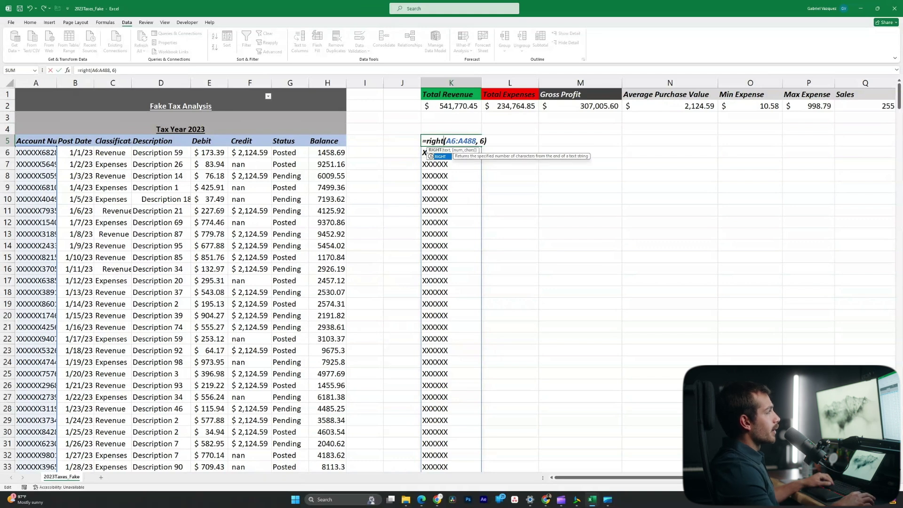
{"action": "key", "text": "End"}
{"action": "key", "text": "Left"}
{"action": "key", "text": "BackSpace"}
{"action": "type", "text": "4"}
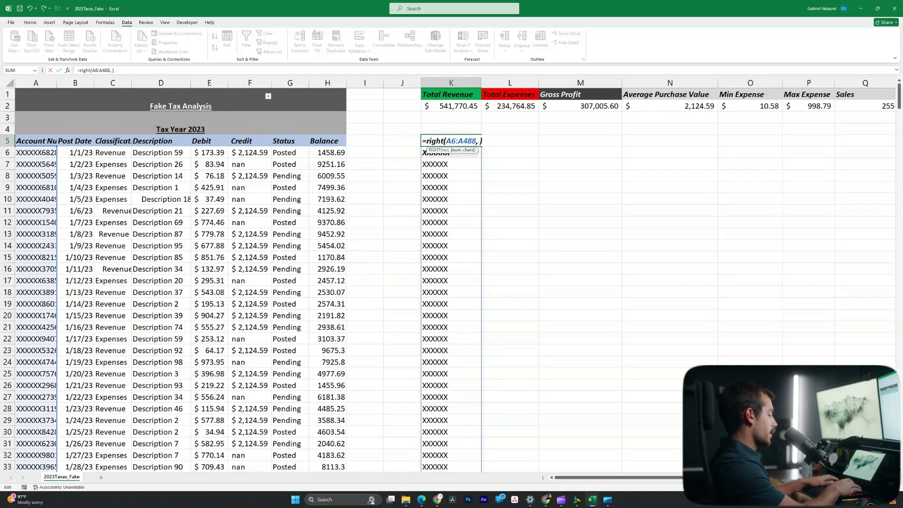
{"action": "key", "text": "Return"}
{"action": "scroll", "coordinate": [329, 278], "scroll_direction": "down", "scroll_amount": 19}
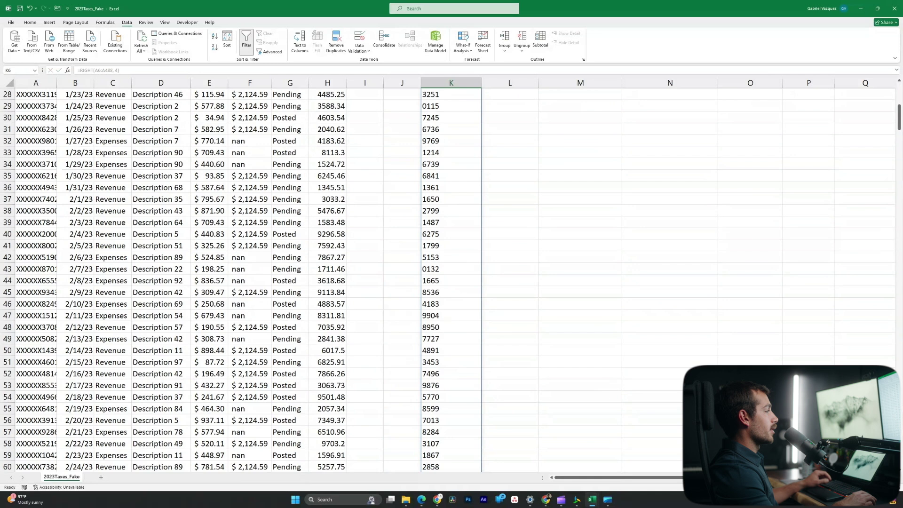
{"action": "scroll", "coordinate": [330, 278], "scroll_direction": "down", "scroll_amount": 7}
{"action": "scroll", "coordinate": [330, 278], "scroll_direction": "up", "scroll_amount": 17}
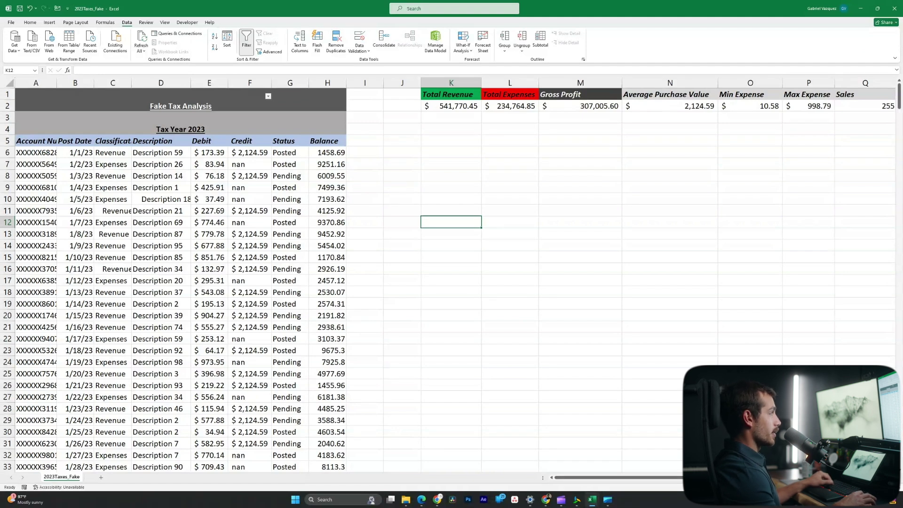
{"action": "left_click", "coordinate": [451, 140]}
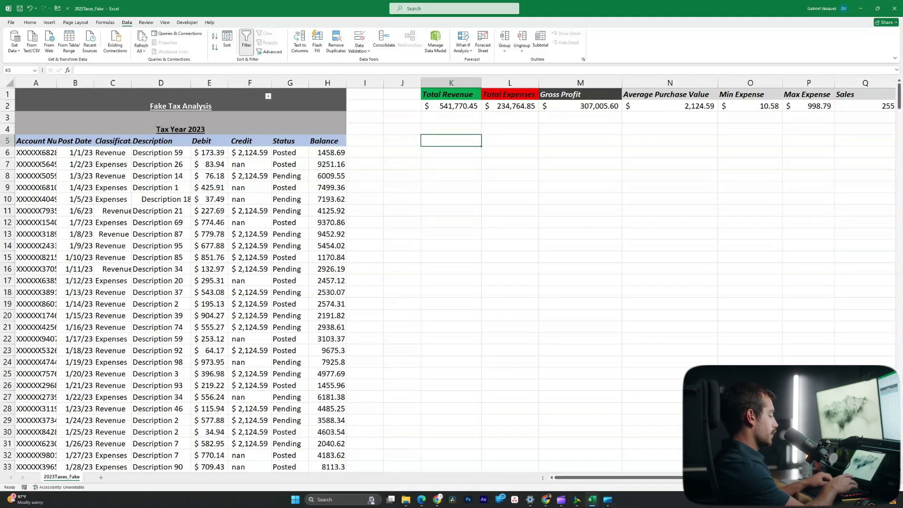
{"action": "type", "text": "=proper"}
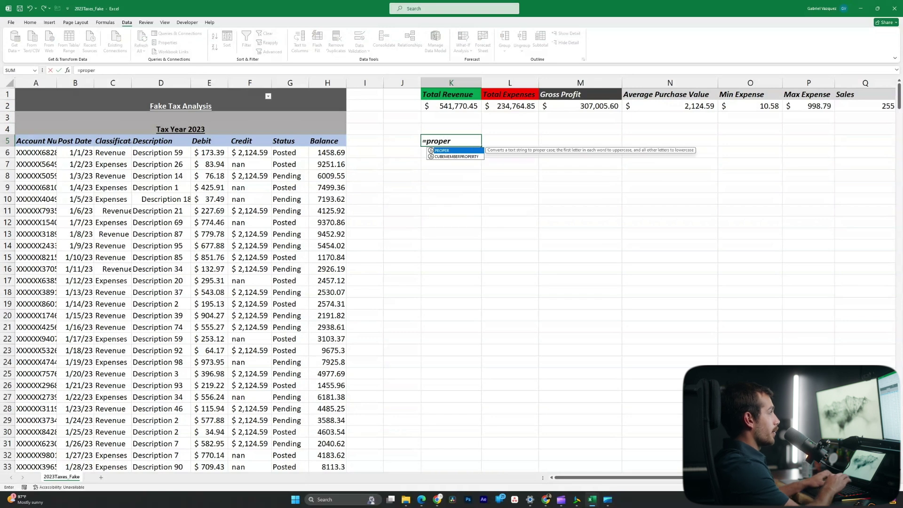
{"action": "type", "text": "("}
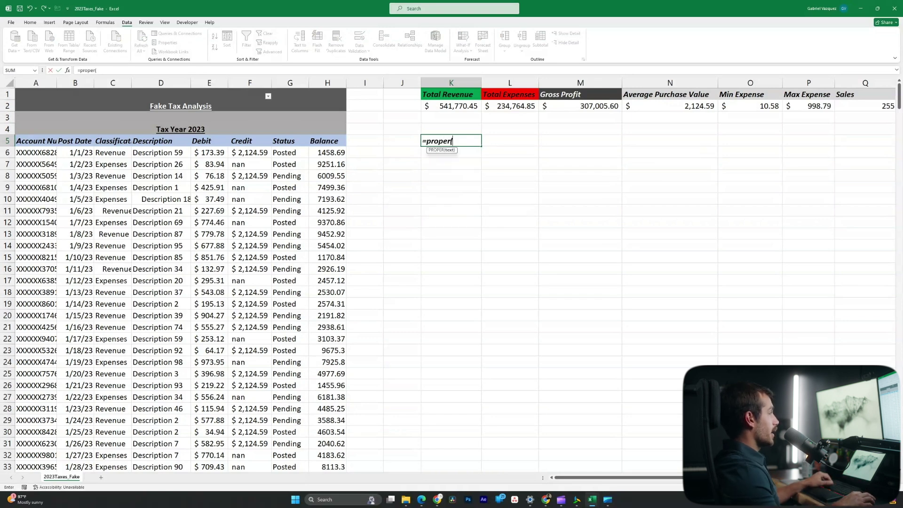
{"action": "key", "text": "Left"}
{"action": "key", "text": "Left"}
{"action": "key", "text": "Left"}
{"action": "key", "text": "Left"}
{"action": "key", "text": "Left"}
{"action": "key", "text": "Down"}
{"action": "key", "text": "ctrl+shift+Down"}
{"action": "key", "text": "Return"}
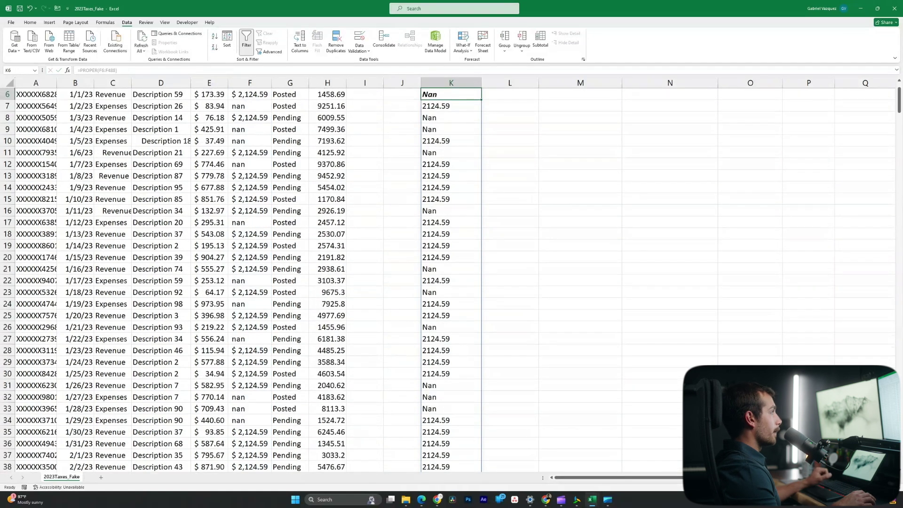
{"action": "key", "text": "Down"}
{"action": "key", "text": "Down"}
{"action": "key", "text": "Down"}
{"action": "key", "text": "Down"}
{"action": "key", "text": "Down"}
{"action": "key", "text": "Down"}
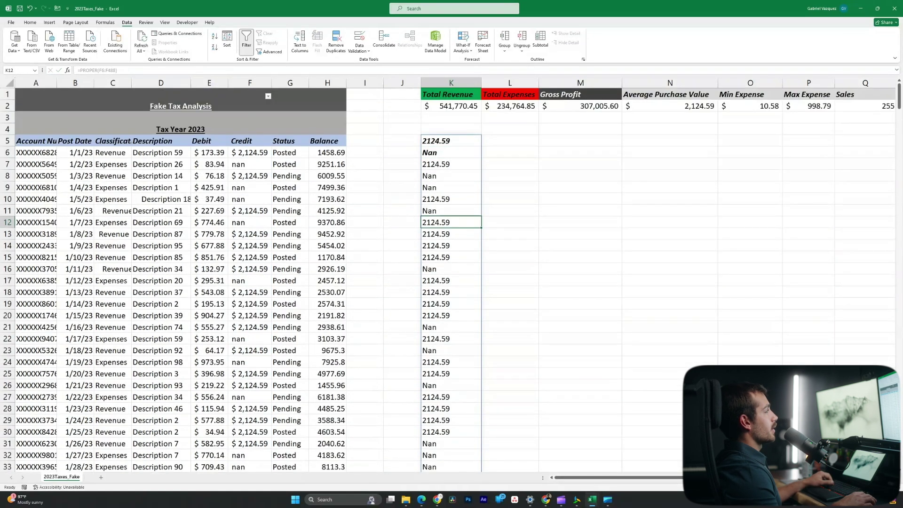
{"action": "left_click", "coordinate": [451, 152]}
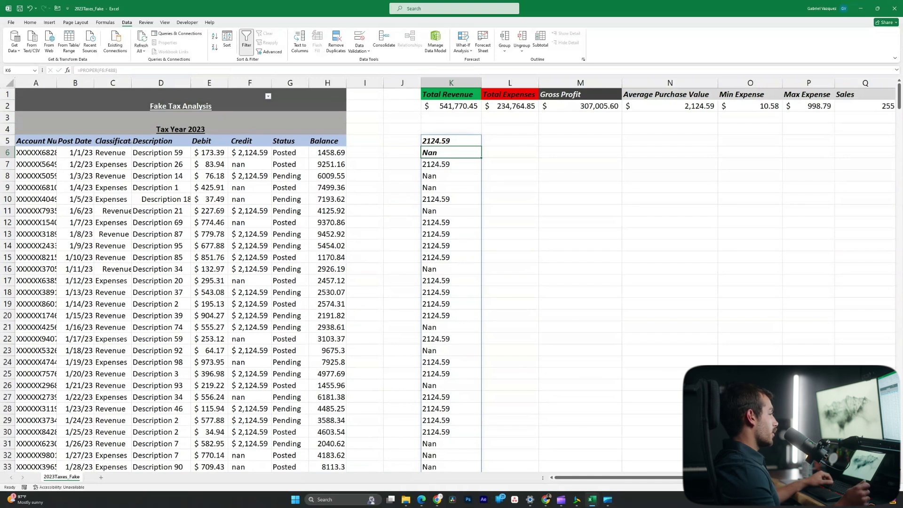
{"action": "key", "text": "Up"}
{"action": "key", "text": "F2"}
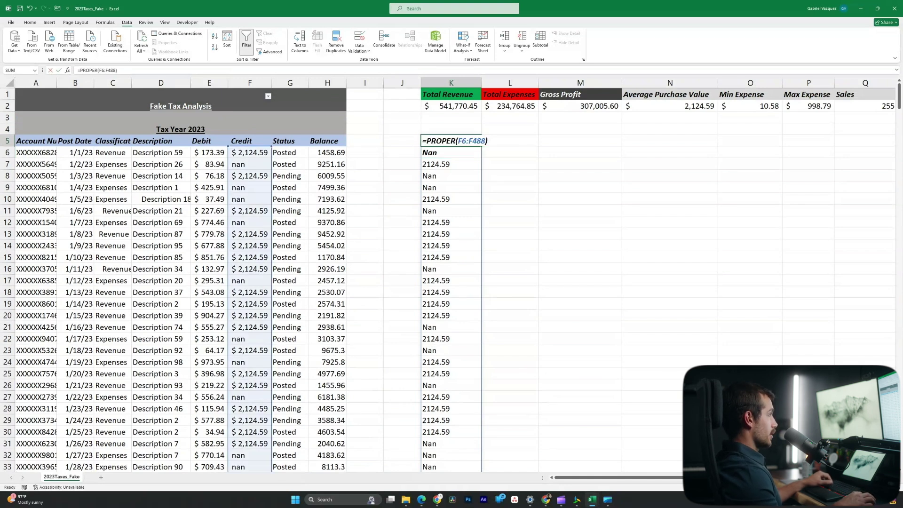
{"action": "type", "text": "lower"}
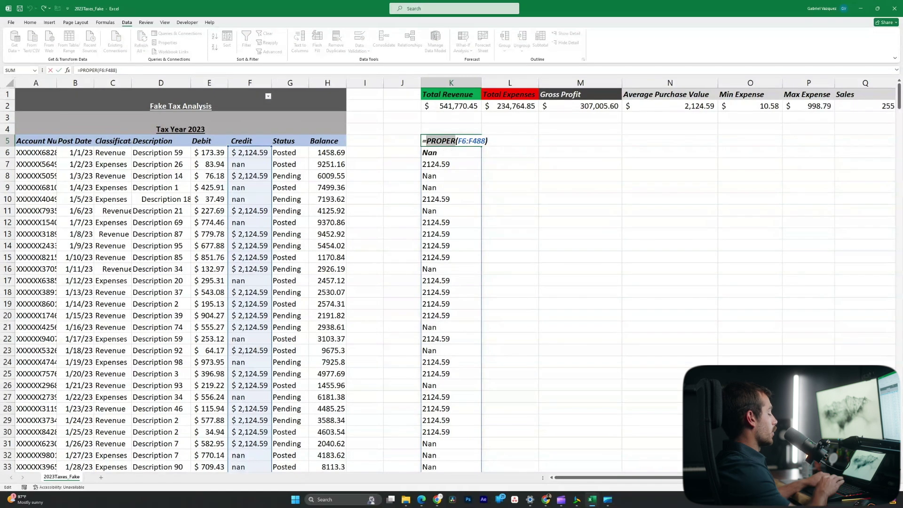
{"action": "key", "text": "Return"}
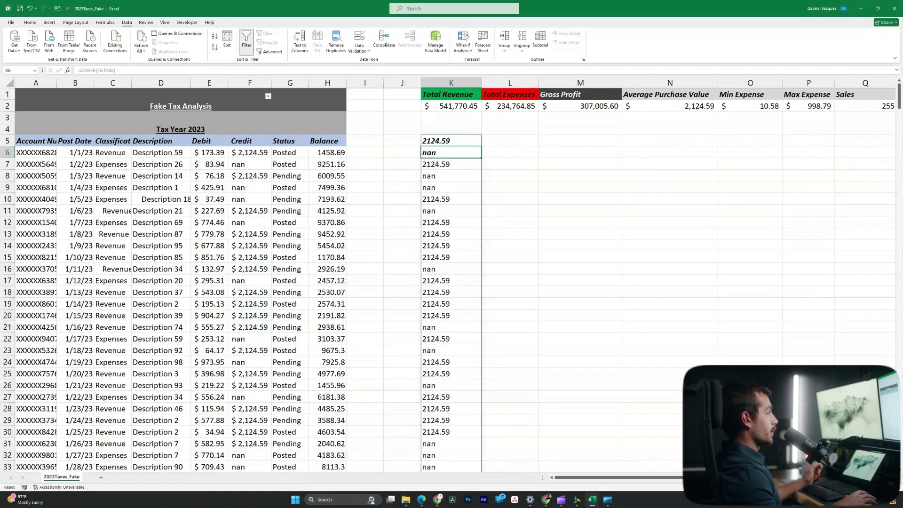
{"action": "key", "text": "ctrl+z"}
{"action": "key", "text": "ctrl+z"}
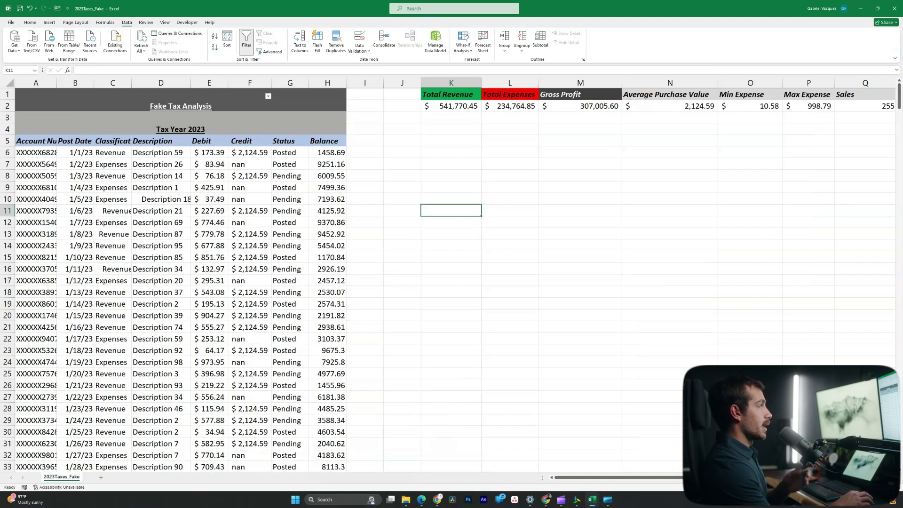
Enter =NOW() in J6, abandoning the unfinished entry in J5
{"action": "left_click", "coordinate": [402, 141]}
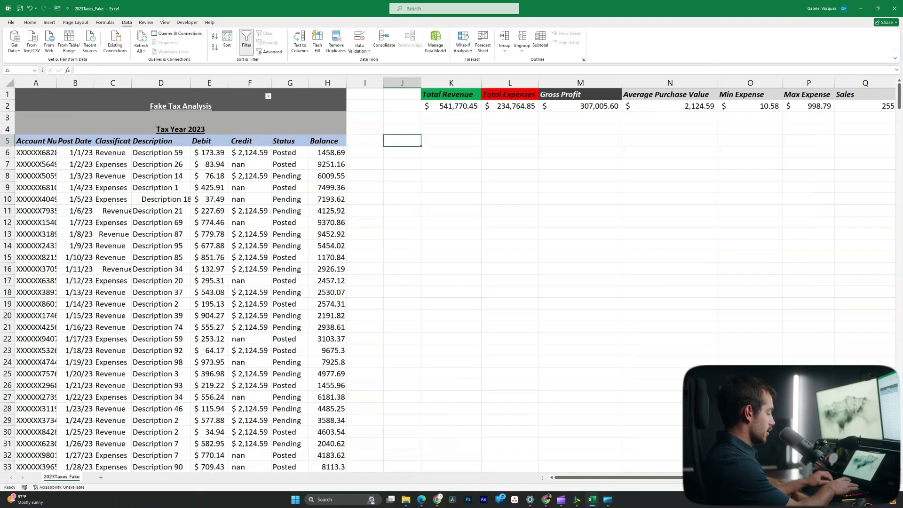
{"action": "type", "text": "=now"}
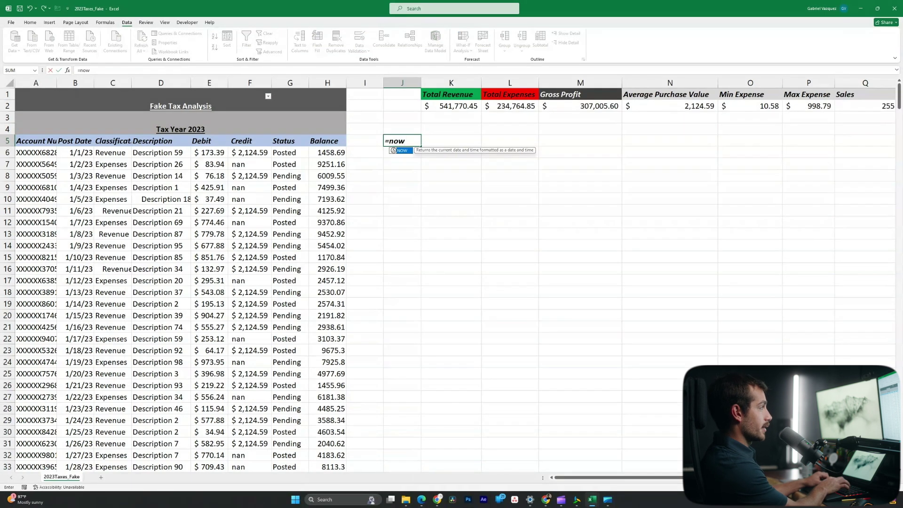
{"action": "key", "text": "BackSpace"}
{"action": "key", "text": "BackSpace"}
{"action": "key", "text": "BackSpace"}
{"action": "key", "text": "BackSpace"}
{"action": "key", "text": "Return"}
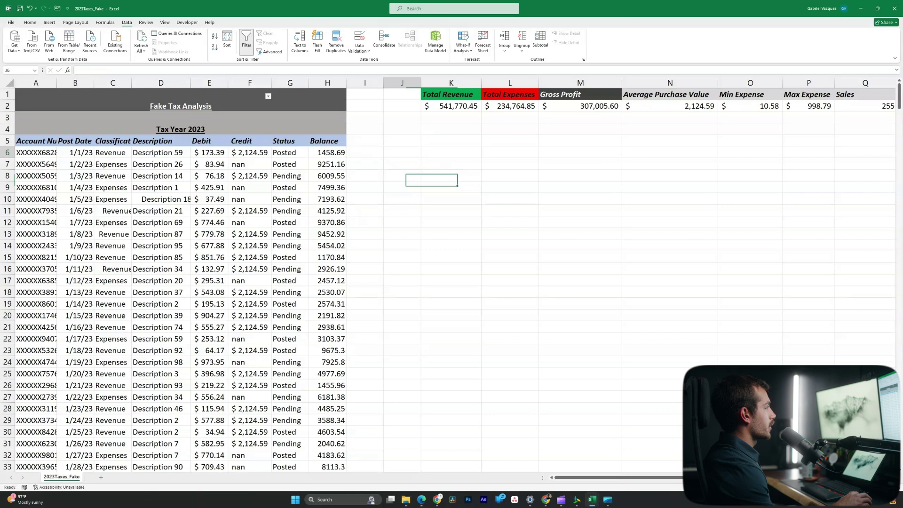
{"action": "type", "text": "=now"}
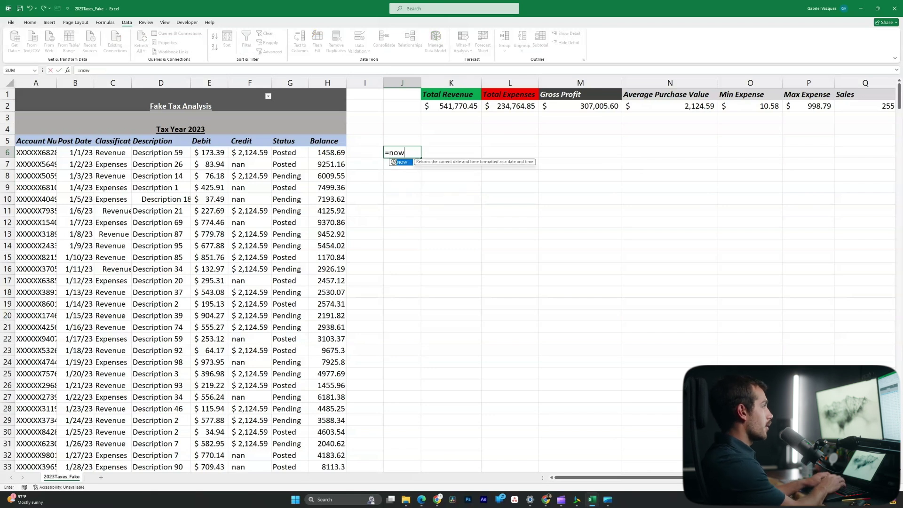
{"action": "type", "text": "()"}
{"action": "key", "text": "Return"}
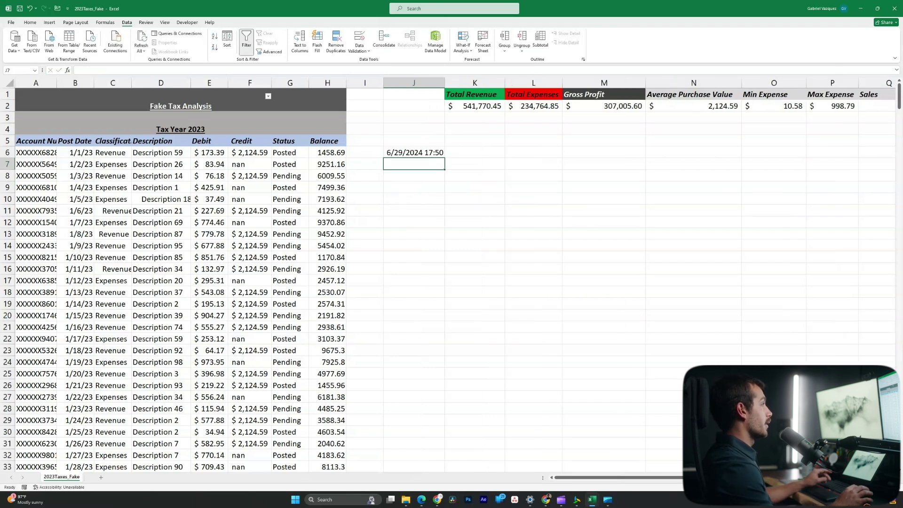
Edit J6 to =NOW()-14 so it shows 6/15/2024 17:51
{"action": "left_click", "coordinate": [414, 152]}
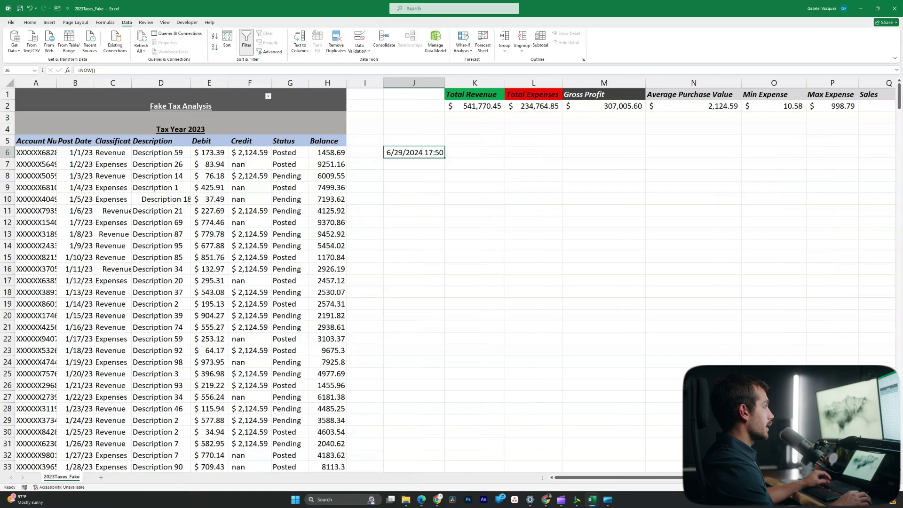
{"action": "key", "text": "F2"}
{"action": "type", "text": "-7"}
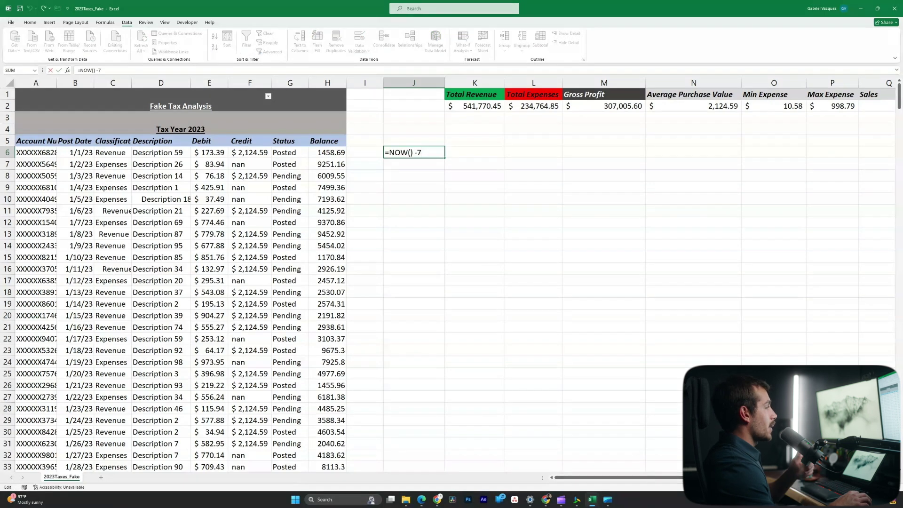
{"action": "key", "text": "BackSpace"}
{"action": "type", "text": "14"}
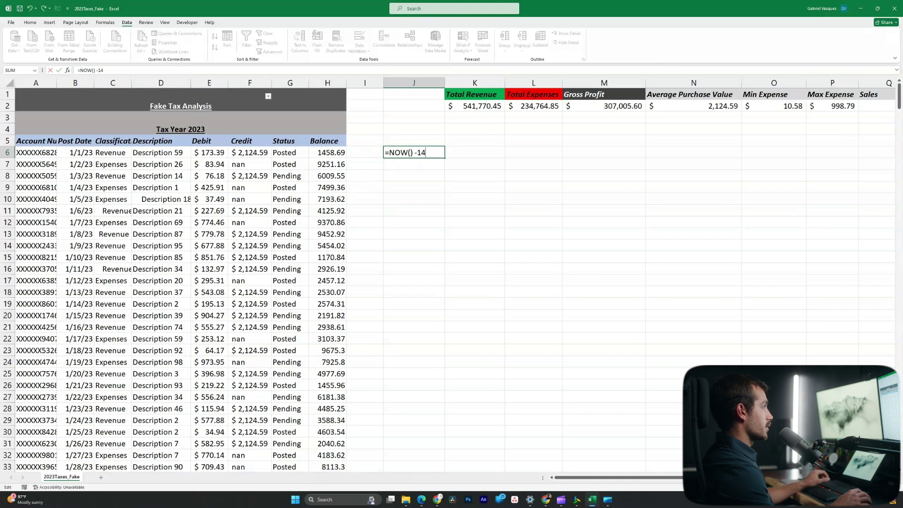
{"action": "key", "text": "ctrl+Return"}
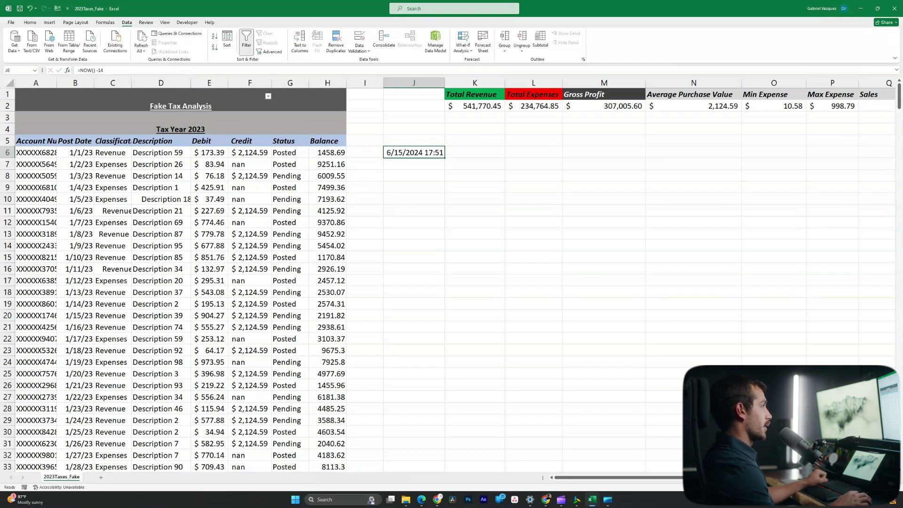